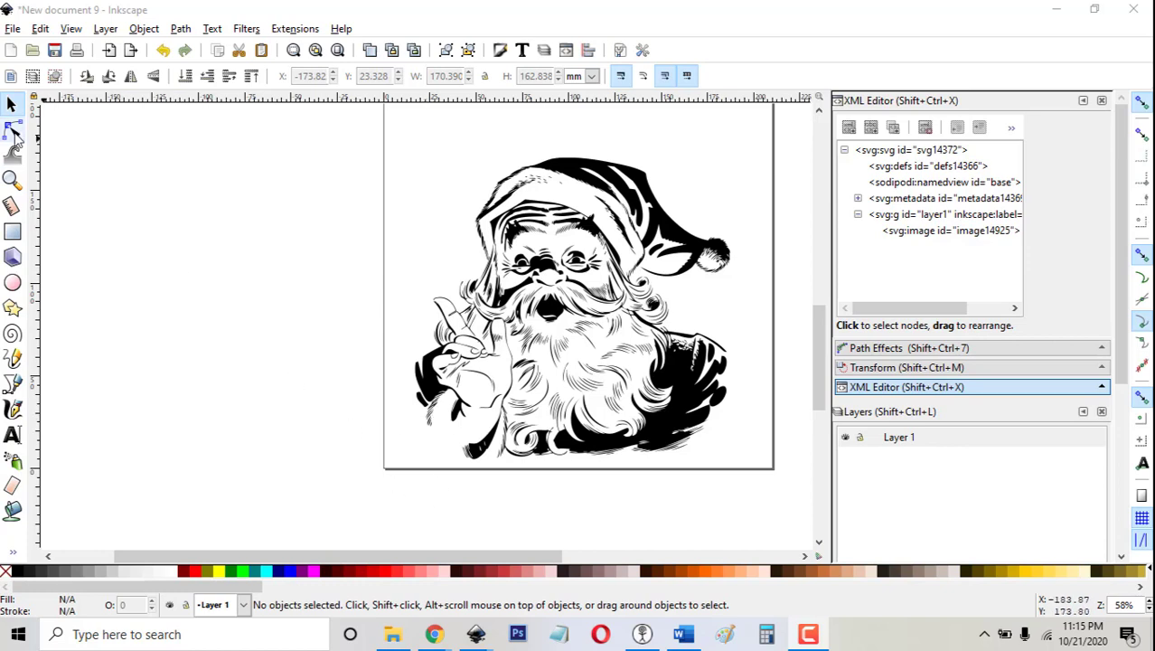
# Select the embedded Santa bitmap, leaving the Node tool active
pyautogui.click(13, 131)
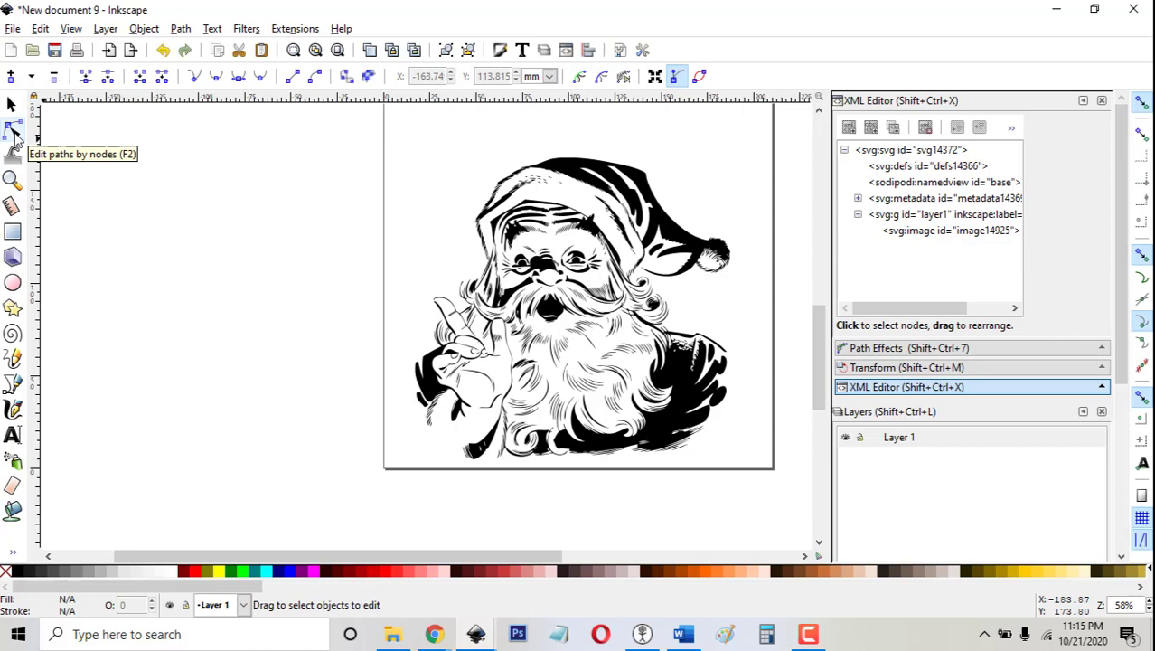
pyautogui.click(12, 104)
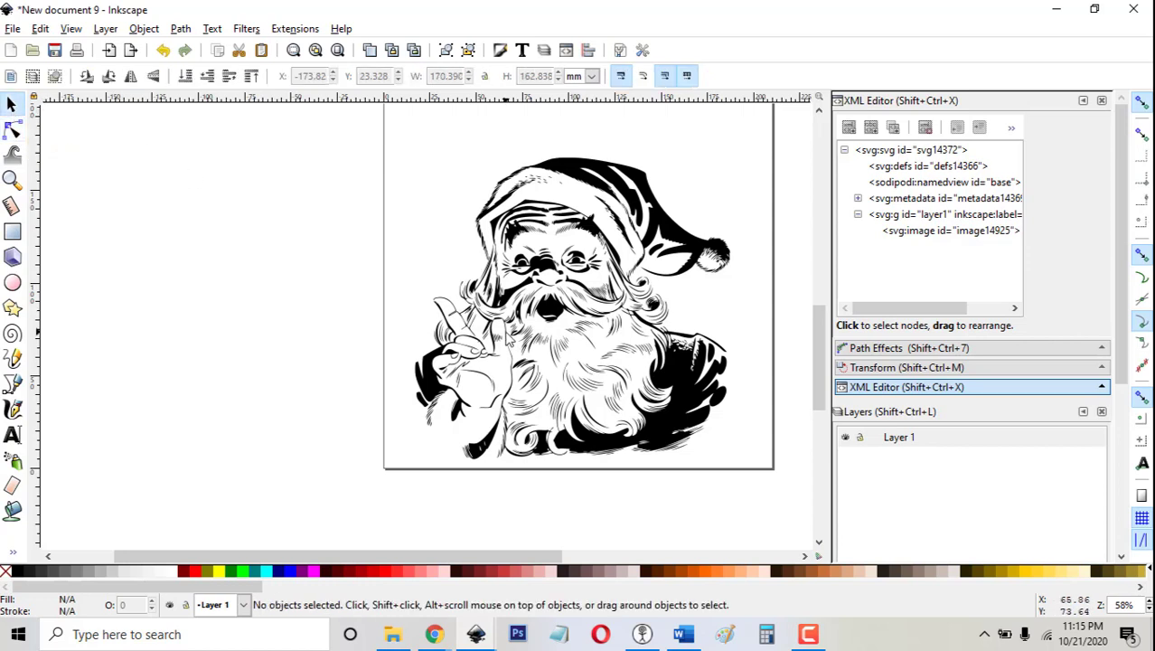
pyautogui.click(575, 307)
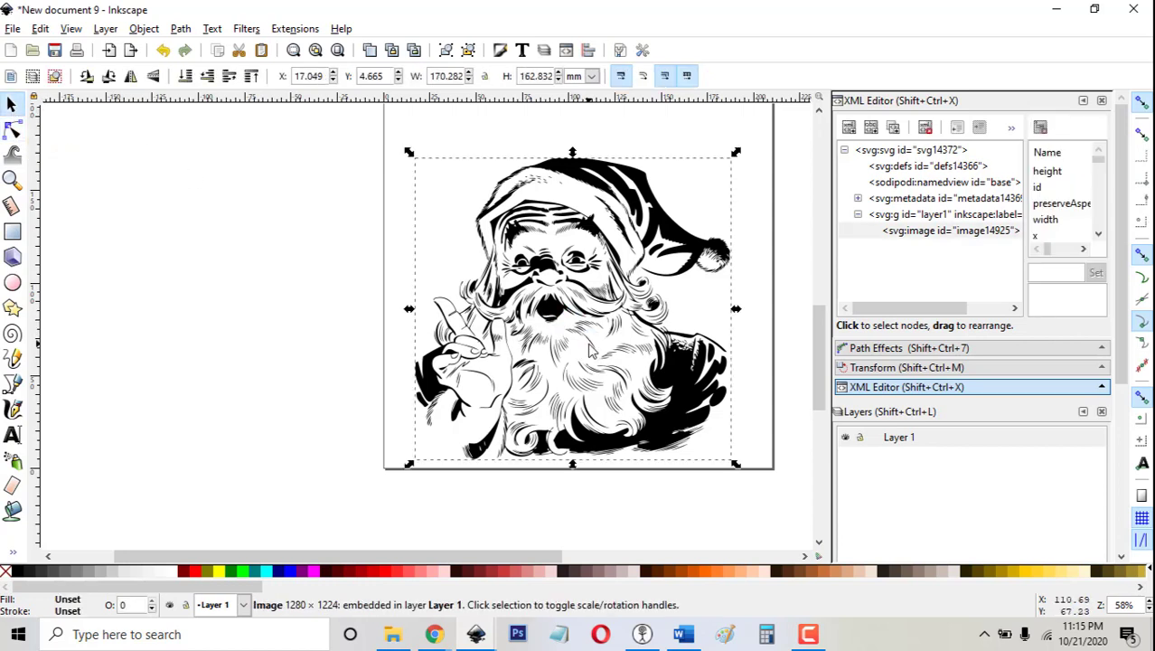
pyautogui.click(12, 131)
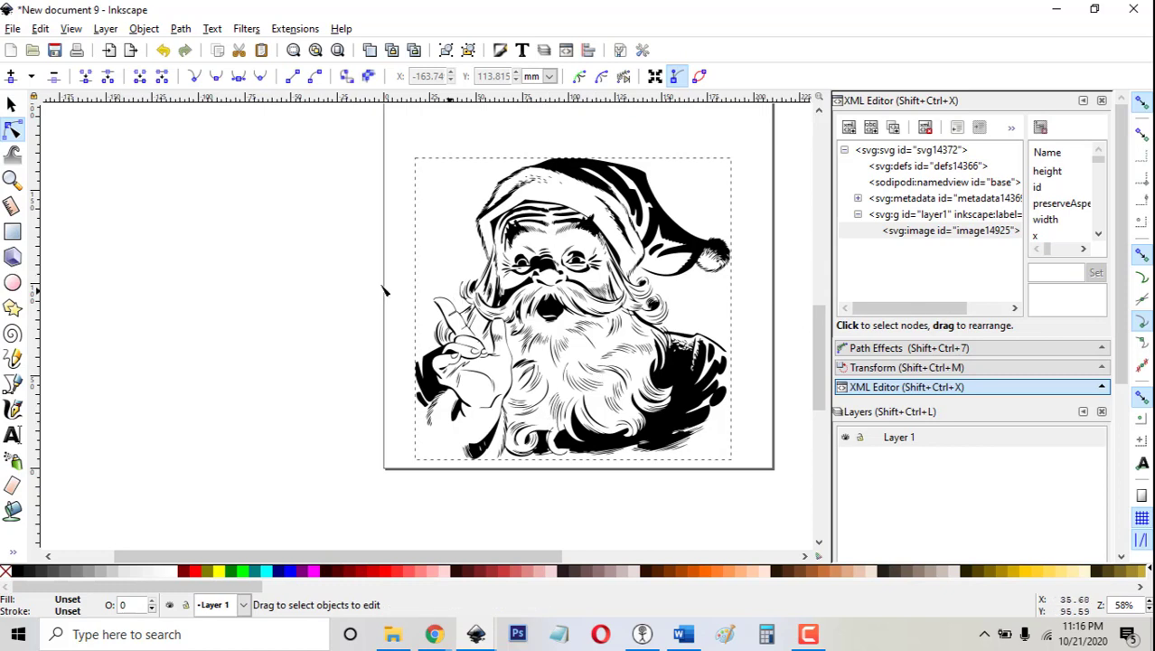
# Run Path > Trace Bitmap on the Santa with Brightness cutoff at threshold 0.450
pyautogui.click(184, 31)
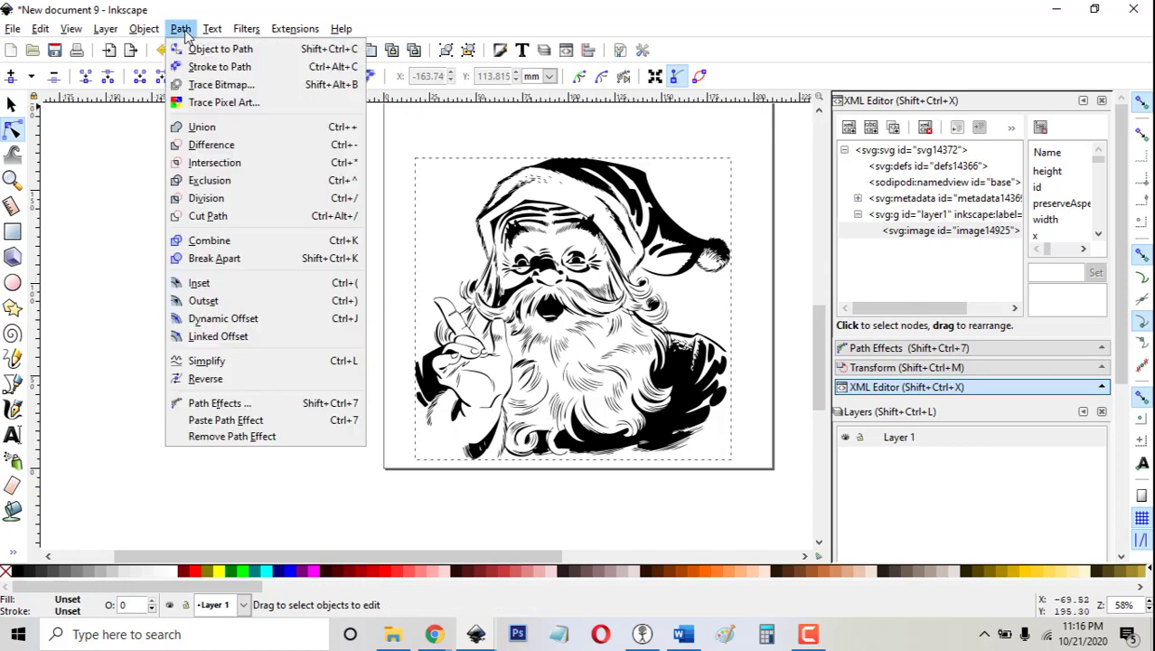
pyautogui.click(201, 84)
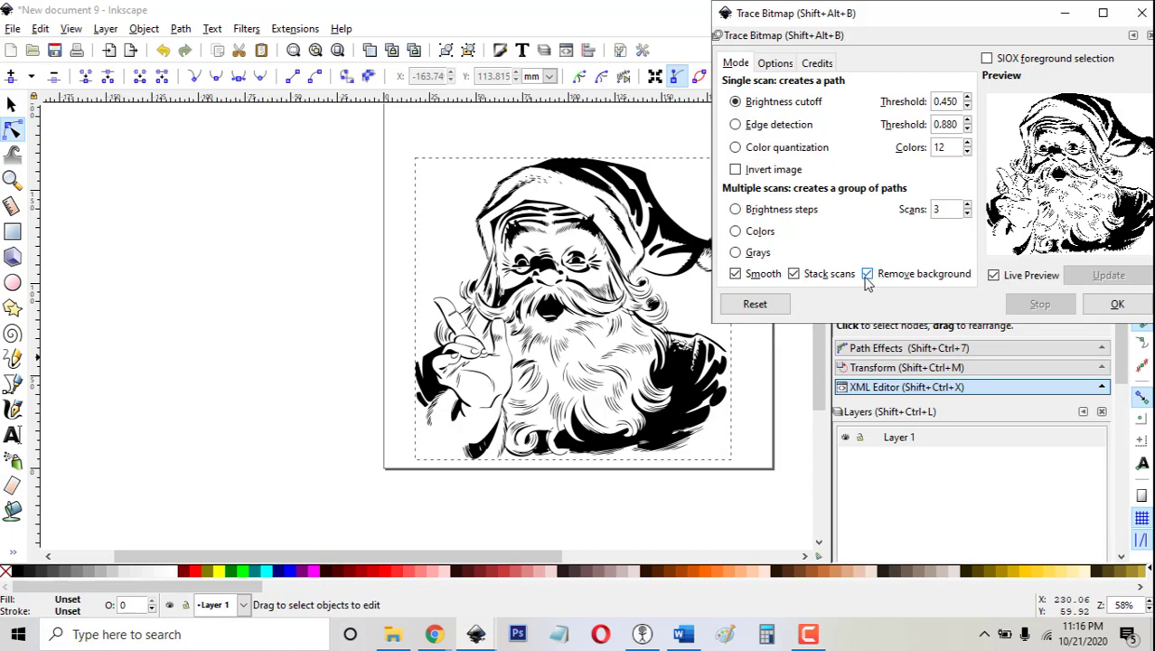
pyautogui.click(994, 275)
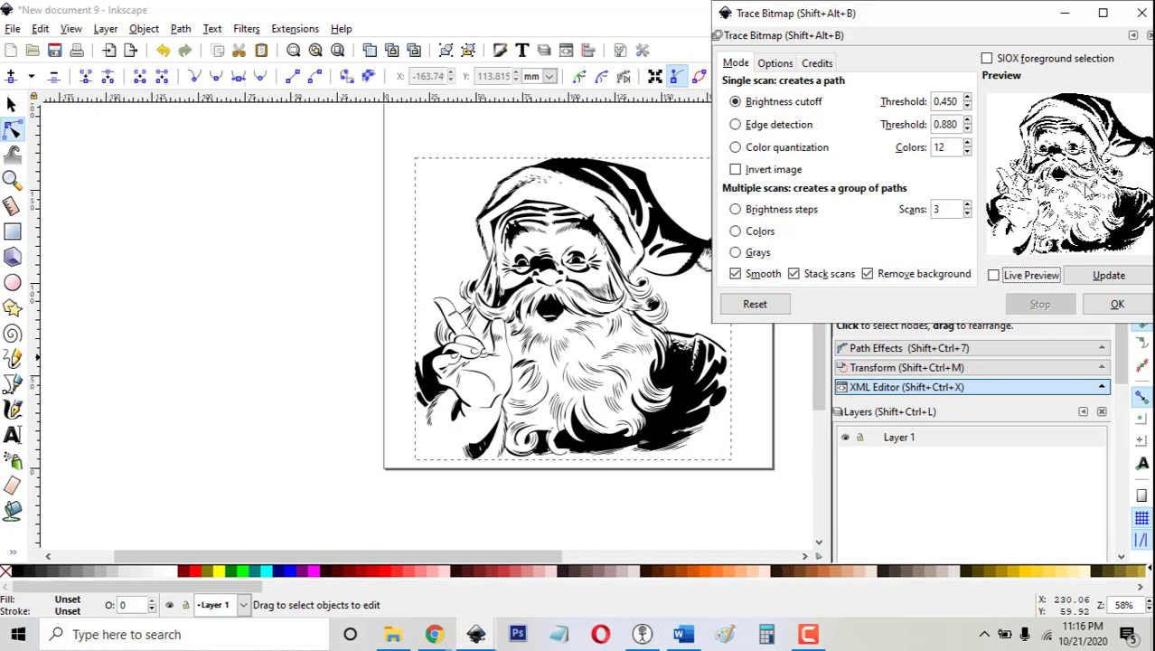
pyautogui.click(994, 275)
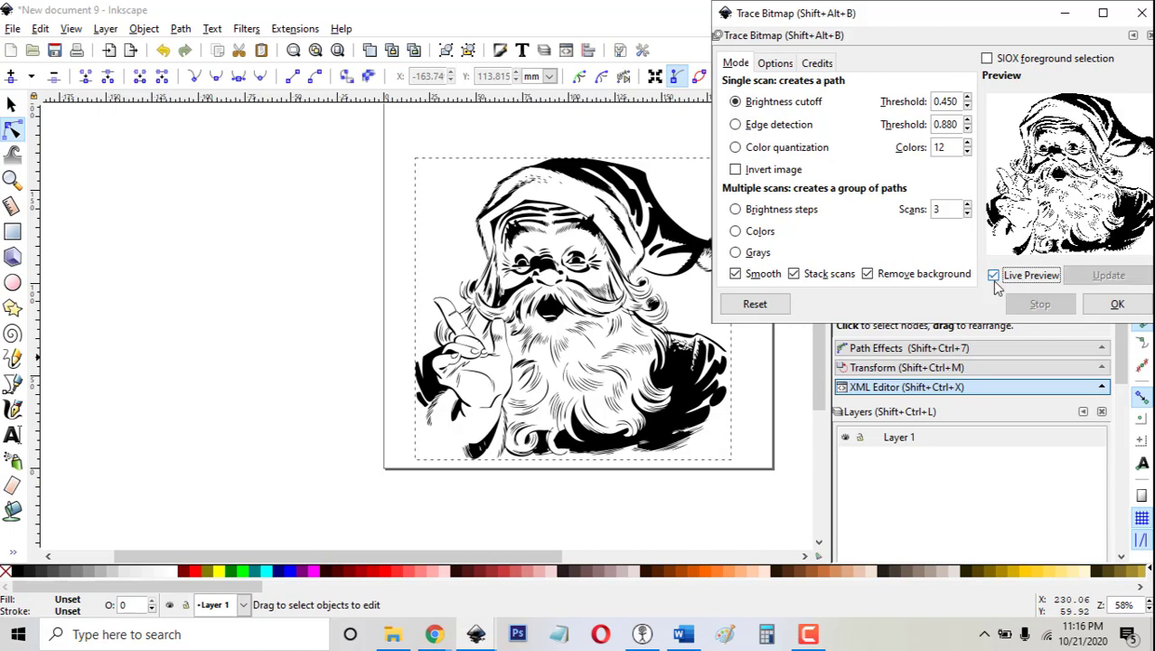
pyautogui.click(1110, 304)
# Move the traced Santa path left beside the bitmap and inspect its 4373 nodes
pyautogui.press('s')
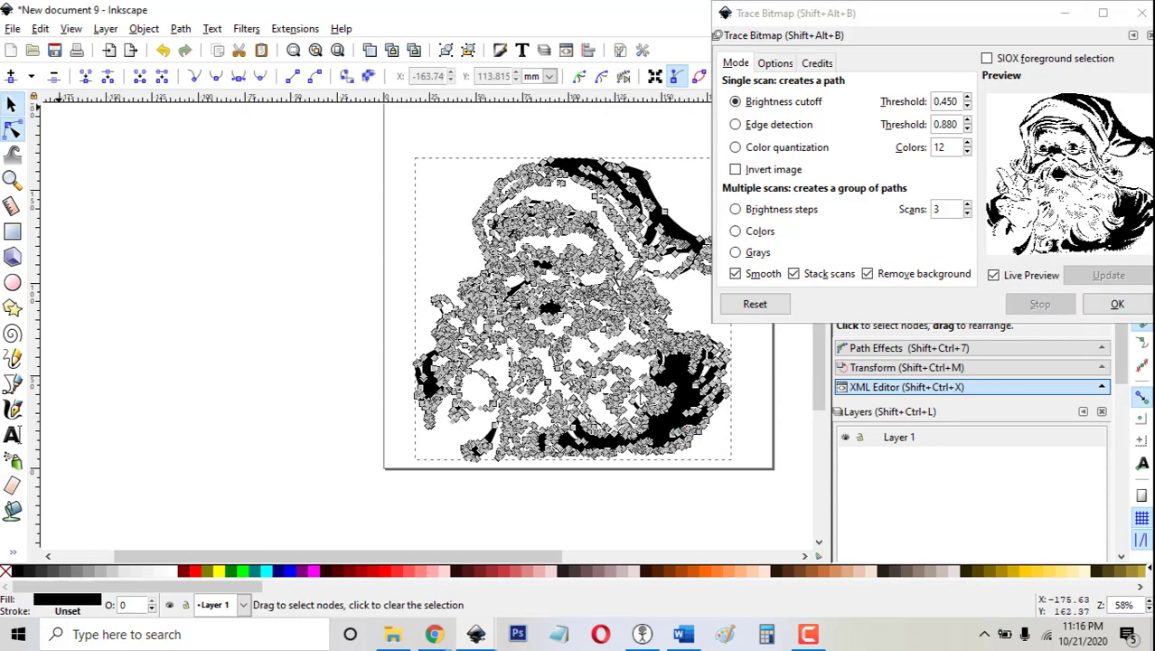
pyautogui.moveTo(674, 389); pyautogui.dragTo(319, 381)
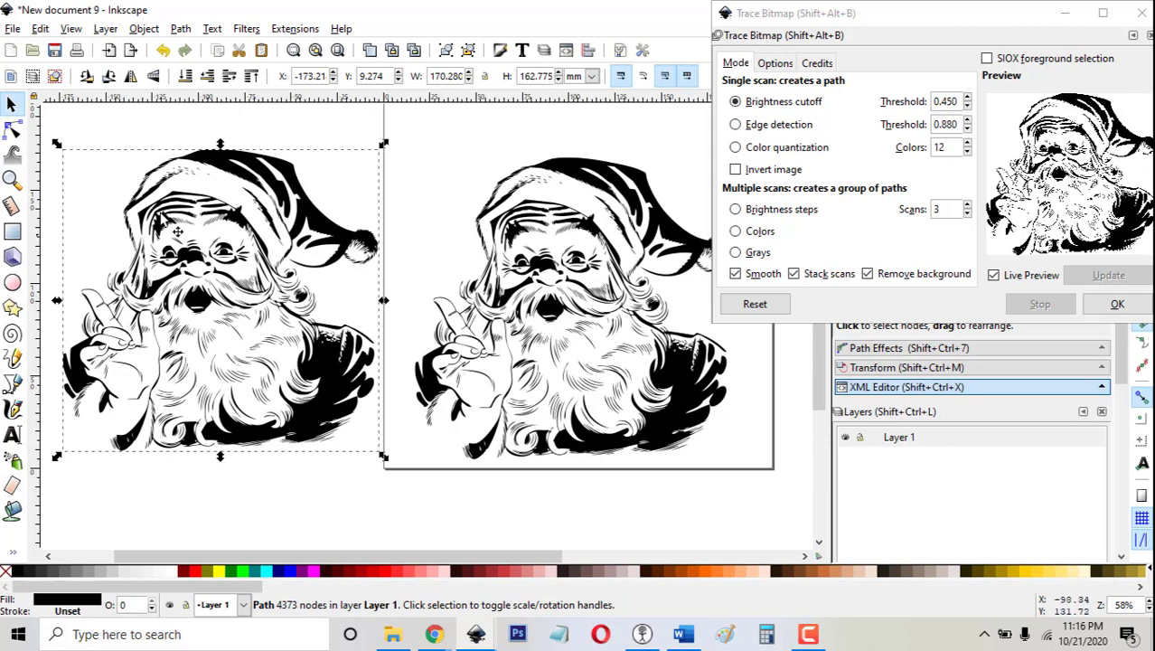
pyautogui.click(13, 129)
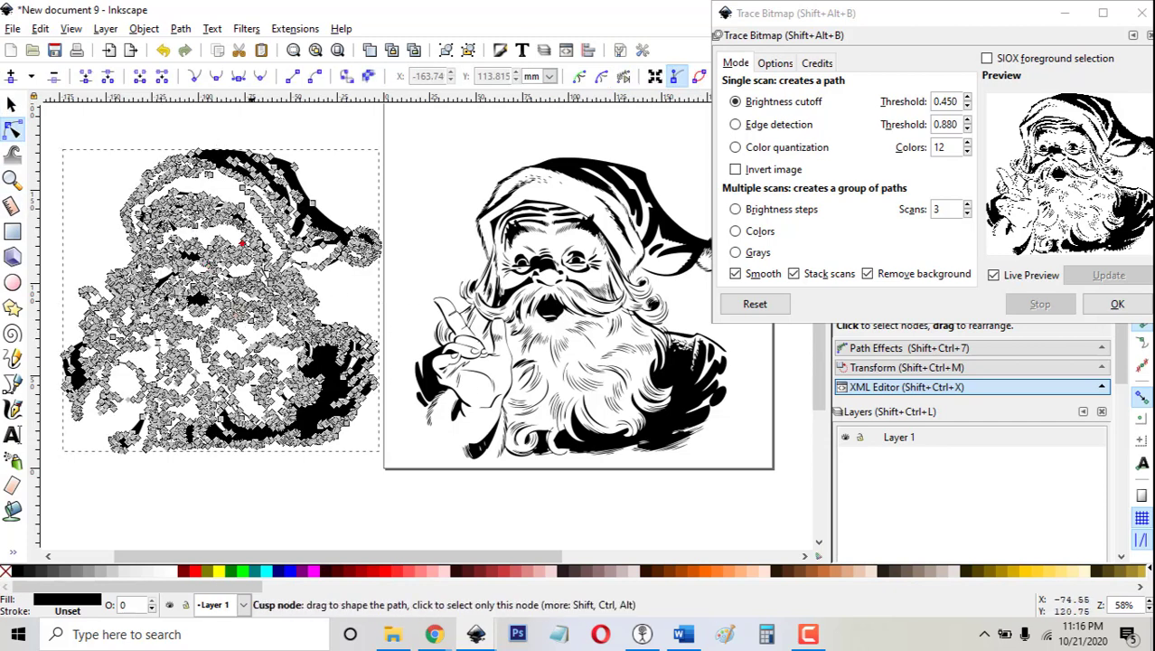
pyautogui.click(561, 298)
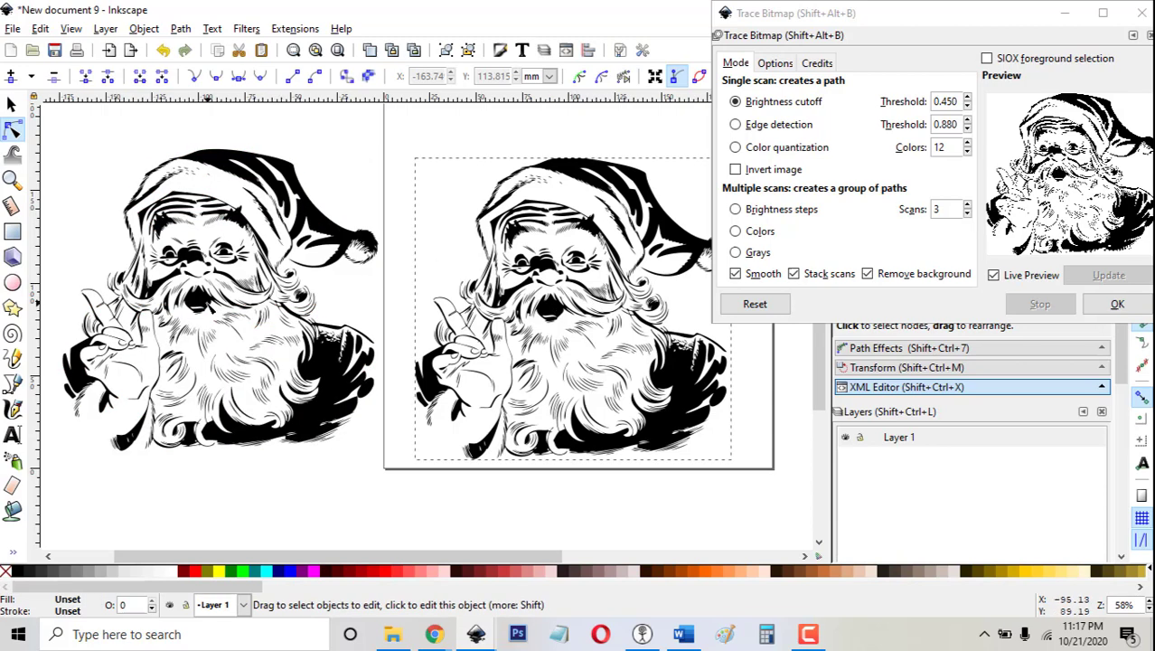
pyautogui.click(205, 301)
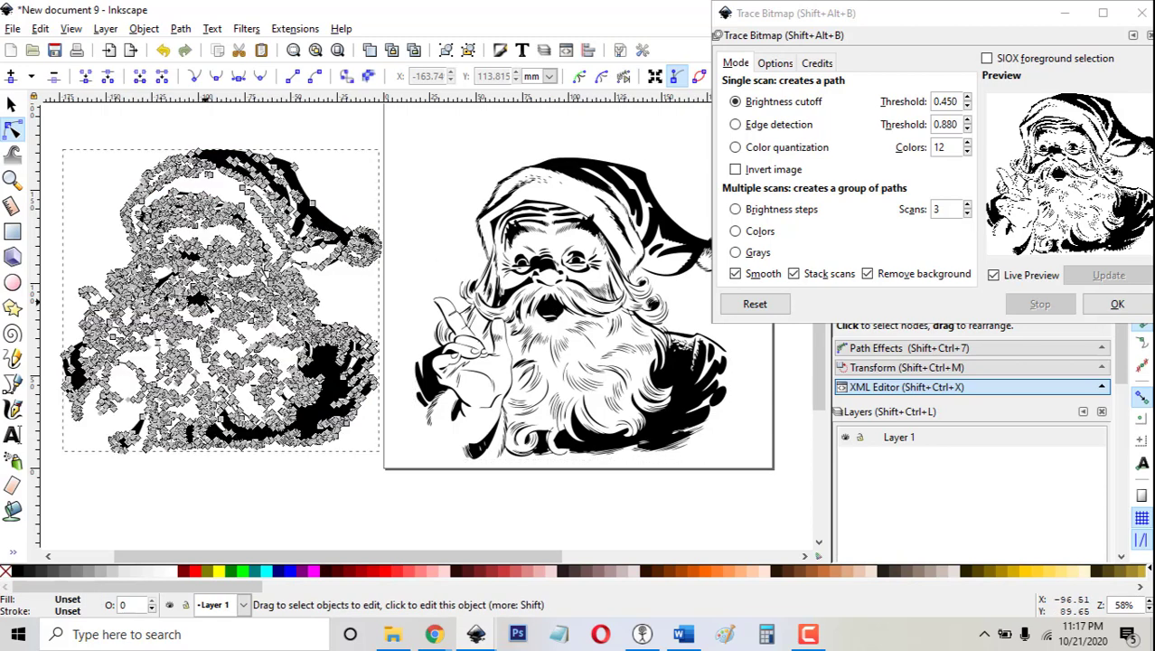
# Nudge a cluster of 12 nodes near the raised hand, then reselect the original bitmap
pyautogui.moveTo(70, 276)
pyautogui.mouseDown()
pyautogui.moveTo(108, 314)
pyautogui.moveTo(101, 304)
pyautogui.moveTo(121, 302)
pyautogui.mouseUp()
pyautogui.click(85, 291)
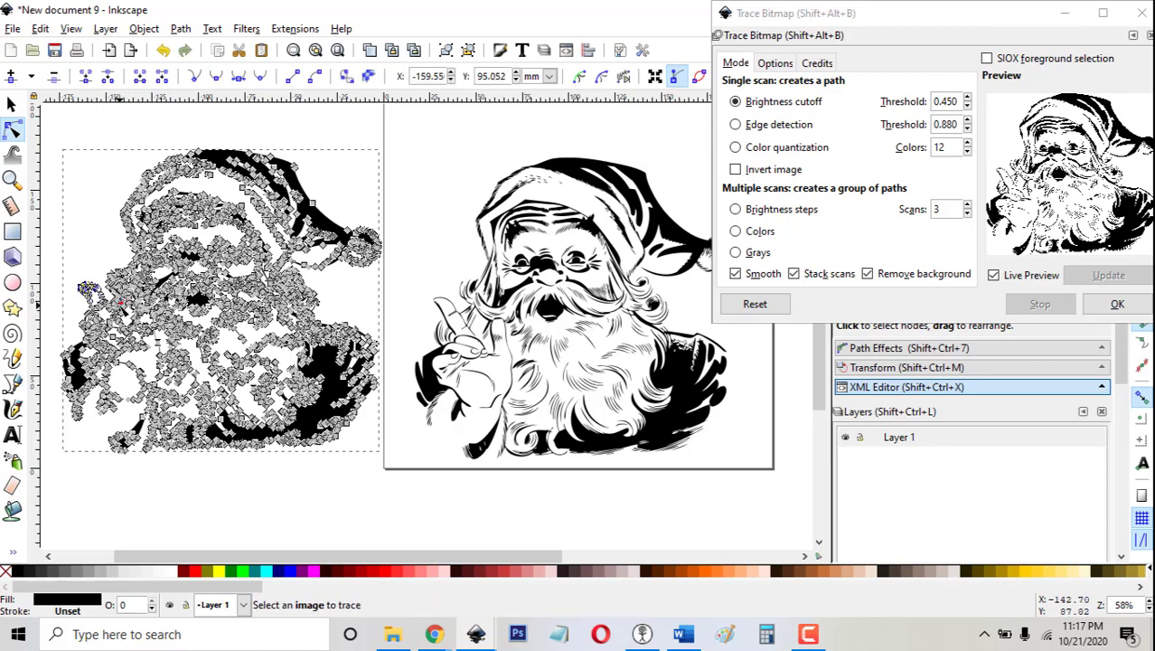
pyautogui.moveTo(81, 287); pyautogui.dragTo(76, 294)
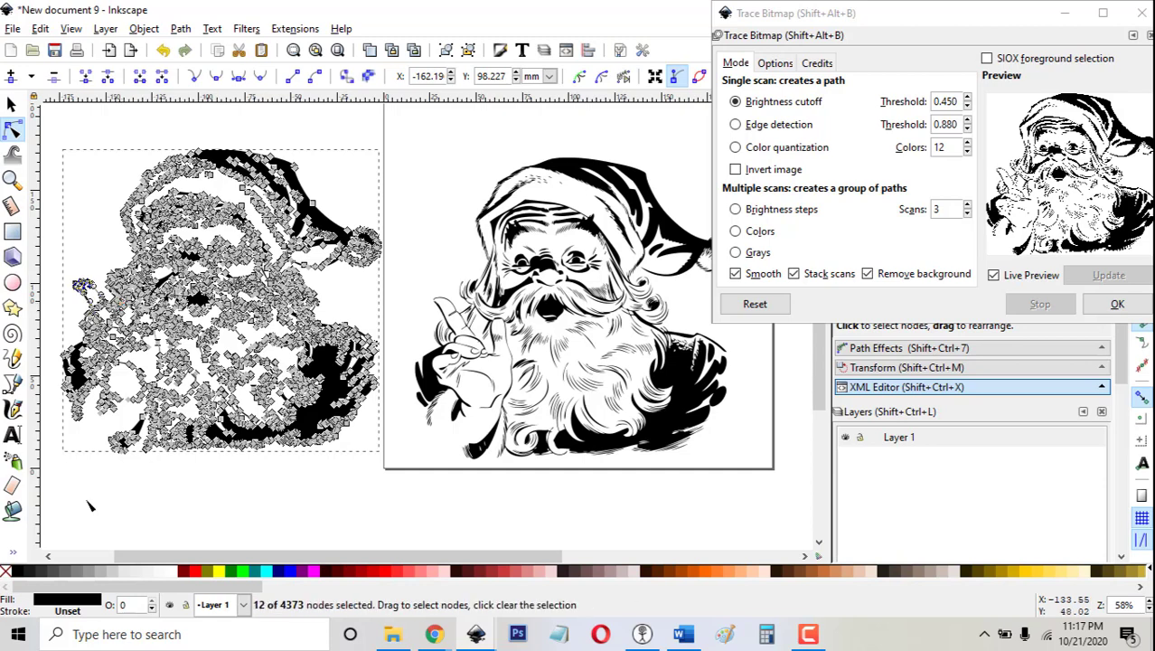
pyautogui.click(265, 504)
pyautogui.click(265, 504)
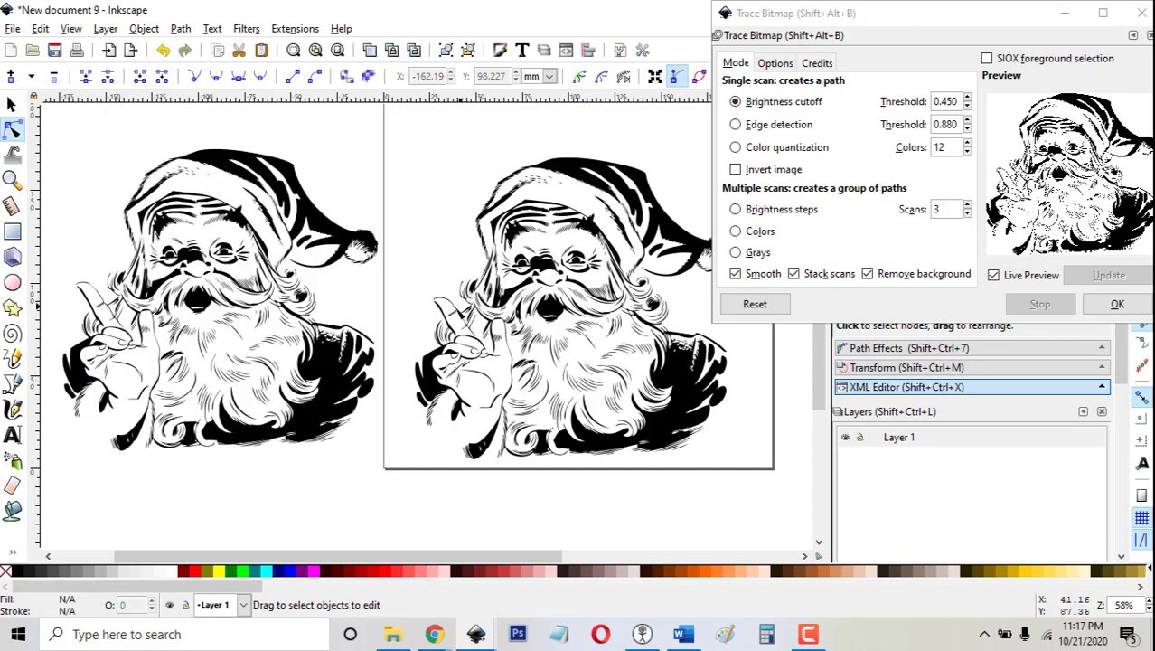
pyautogui.click(486, 362)
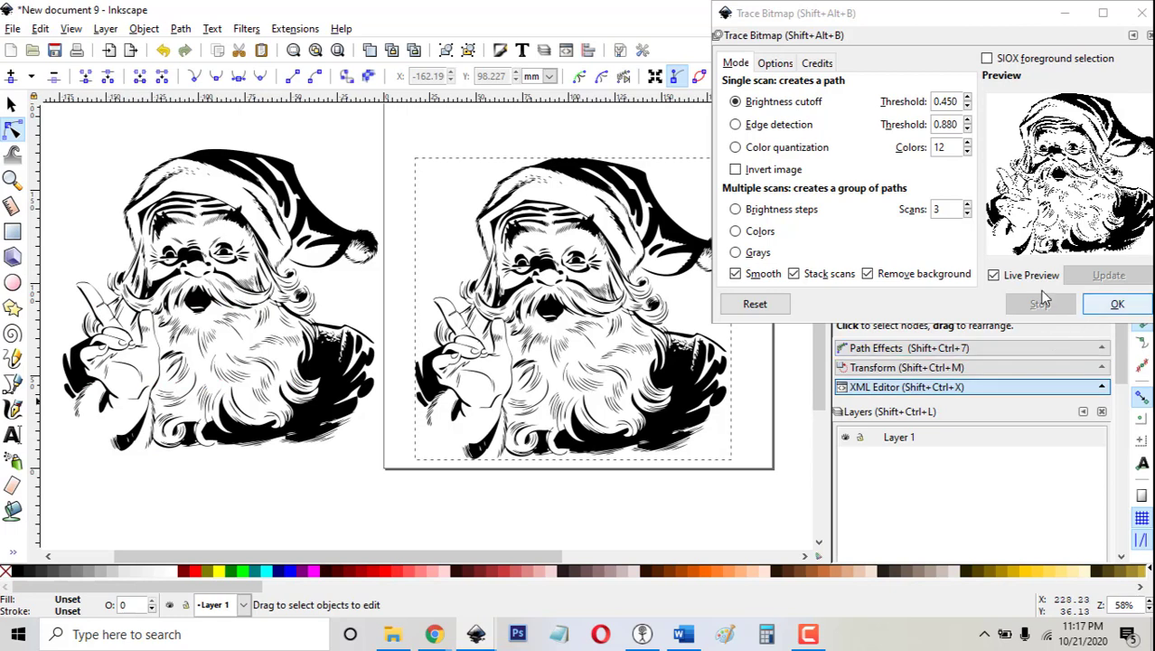
# Retrace the Santa bitmap with the brightness threshold raised to 0.840
pyautogui.press('s')
pyautogui.press('Escape')
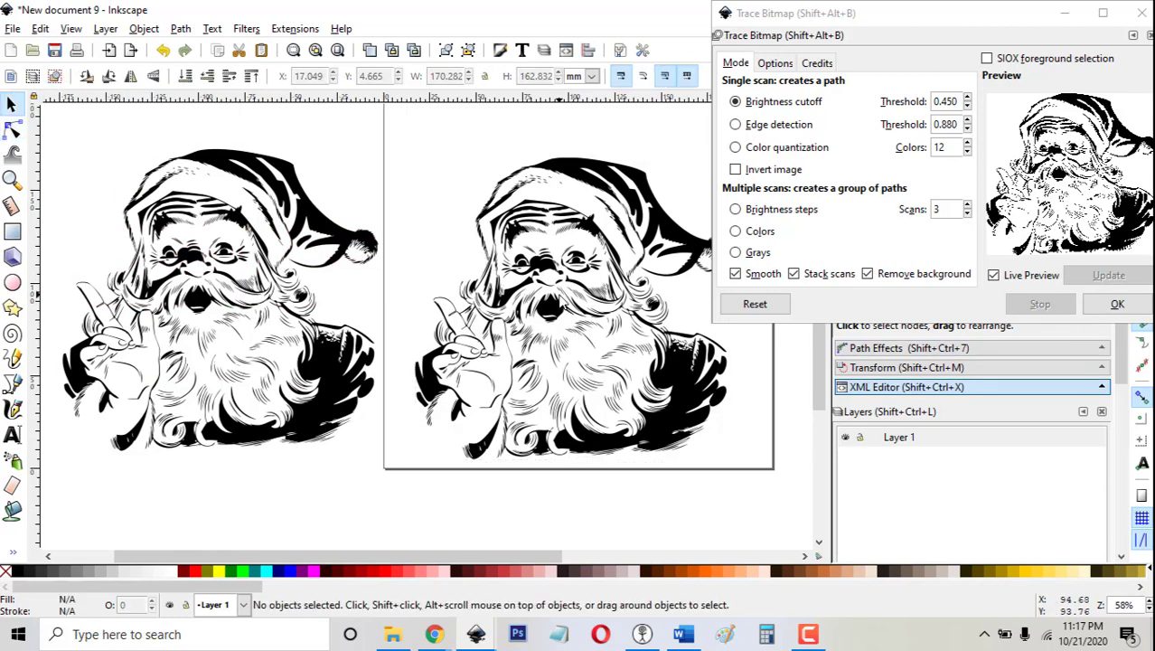
pyautogui.click(968, 101)
pyautogui.click(968, 100)
pyautogui.click(969, 100)
pyautogui.click(969, 101)
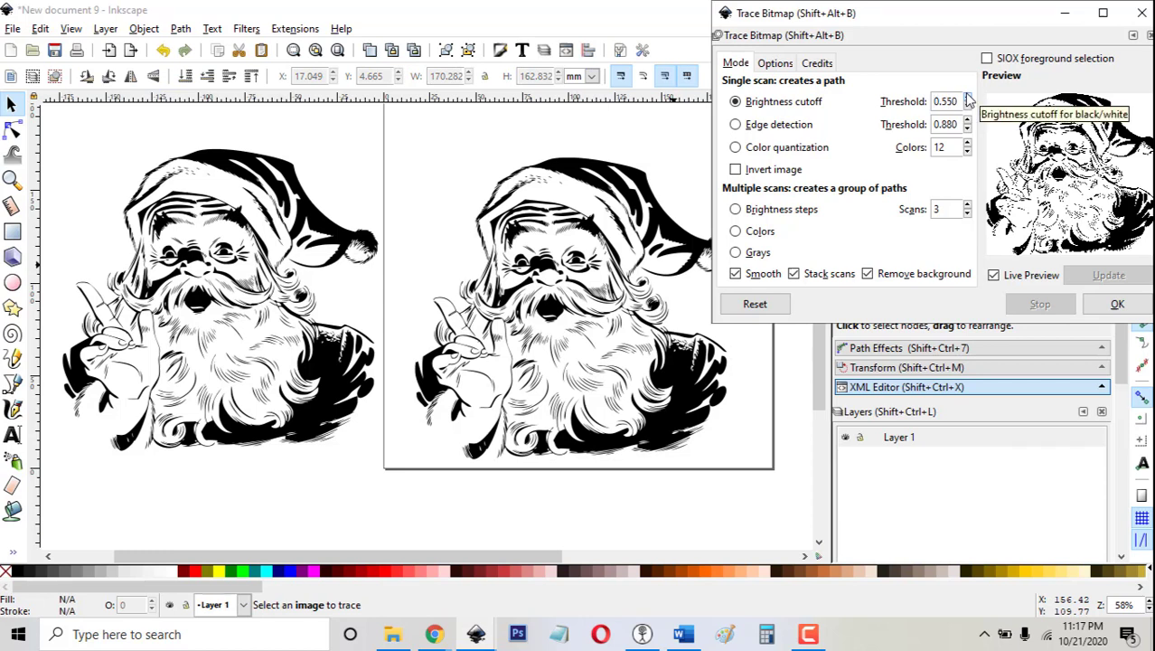
pyautogui.click(968, 100)
pyautogui.click(968, 100)
pyautogui.click(968, 100)
pyautogui.click(969, 100)
pyautogui.click(969, 100)
pyautogui.click(968, 100)
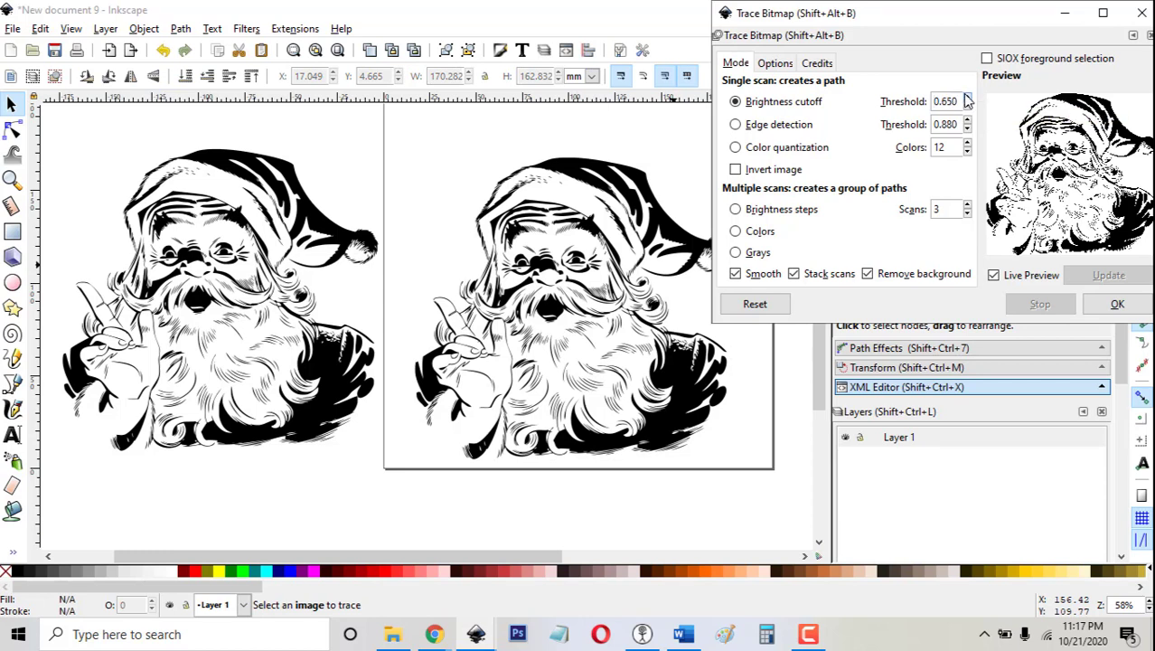
pyautogui.click(969, 100)
pyautogui.click(968, 100)
pyautogui.click(968, 101)
pyautogui.click(1117, 304)
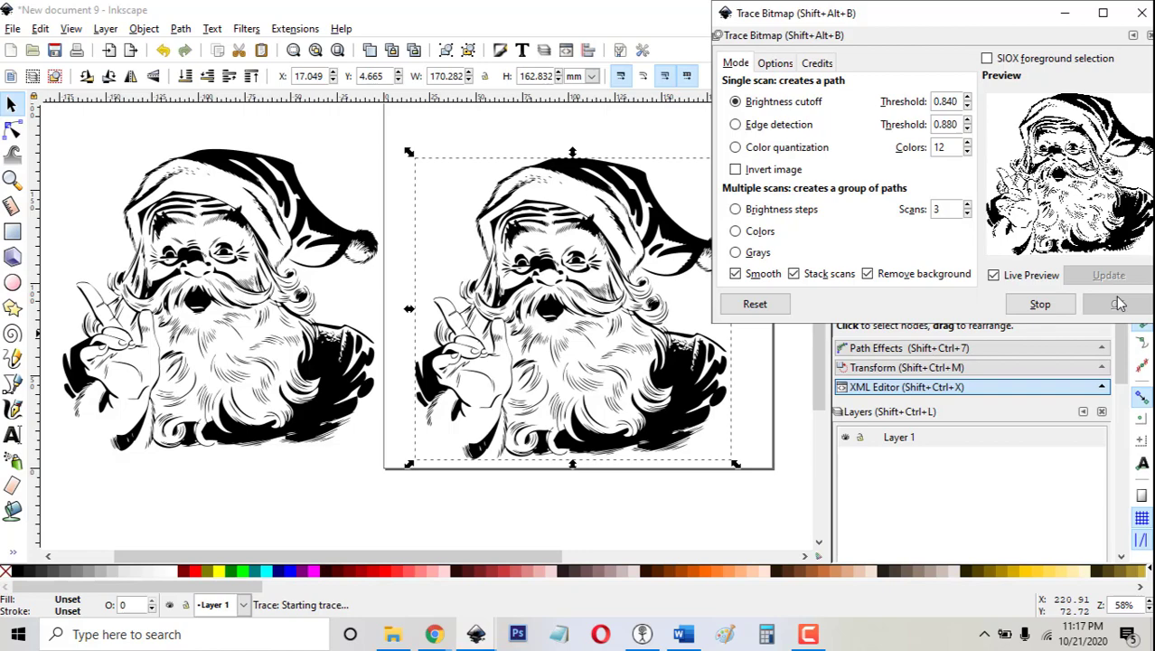
# Move the new 4479-node path off the bitmap, then shift the image and traced path up and right
pyautogui.moveTo(575, 323)
pyautogui.mouseDown()
pyautogui.moveTo(417, 463)
pyautogui.moveTo(305, 489)
pyautogui.mouseUp()
pyautogui.click(306, 488)
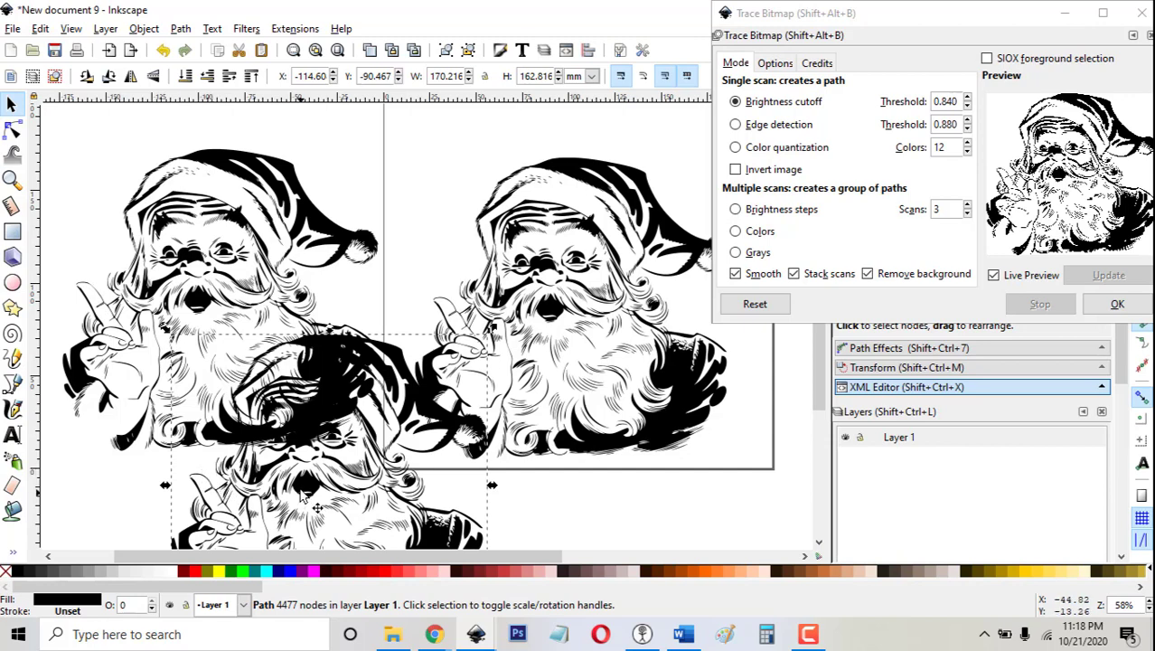
pyautogui.moveTo(309, 495); pyautogui.dragTo(405, 525)
pyautogui.moveTo(531, 304)
pyautogui.mouseDown()
pyautogui.moveTo(608, 217)
pyautogui.moveTo(549, 312)
pyautogui.mouseUp()
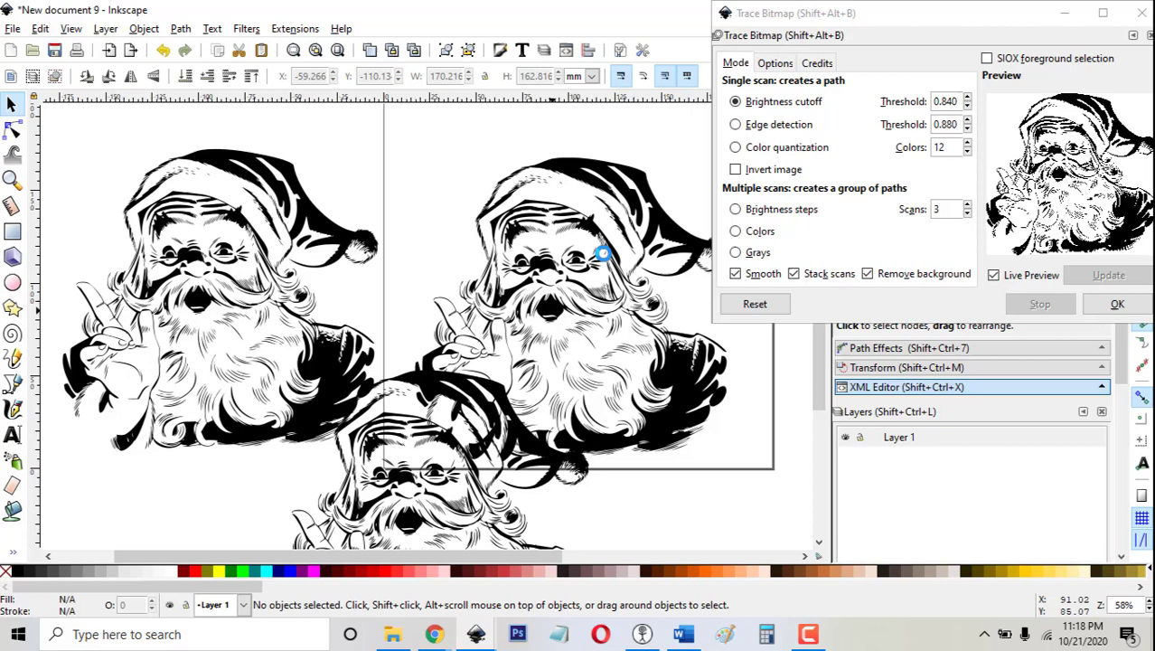
pyautogui.moveTo(601, 249); pyautogui.dragTo(645, 196)
pyautogui.moveTo(529, 523); pyautogui.dragTo(571, 436)
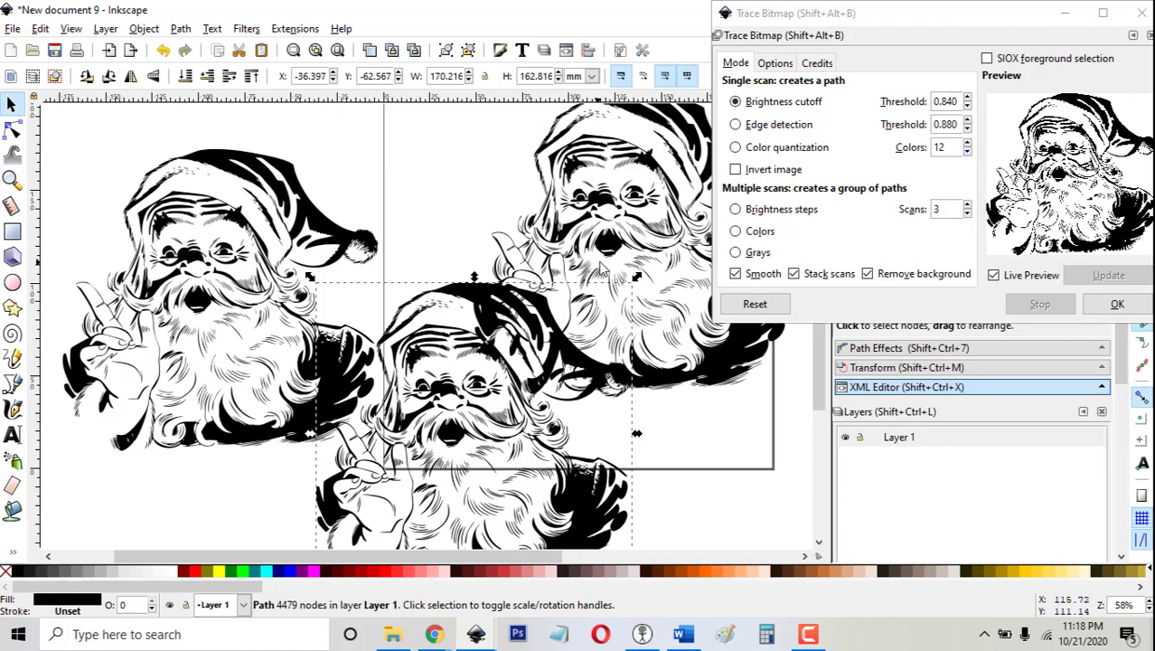
# Retrace the top-right Santa image at threshold 0.190 and drag the 4400-node result aside
pyautogui.click(627, 261)
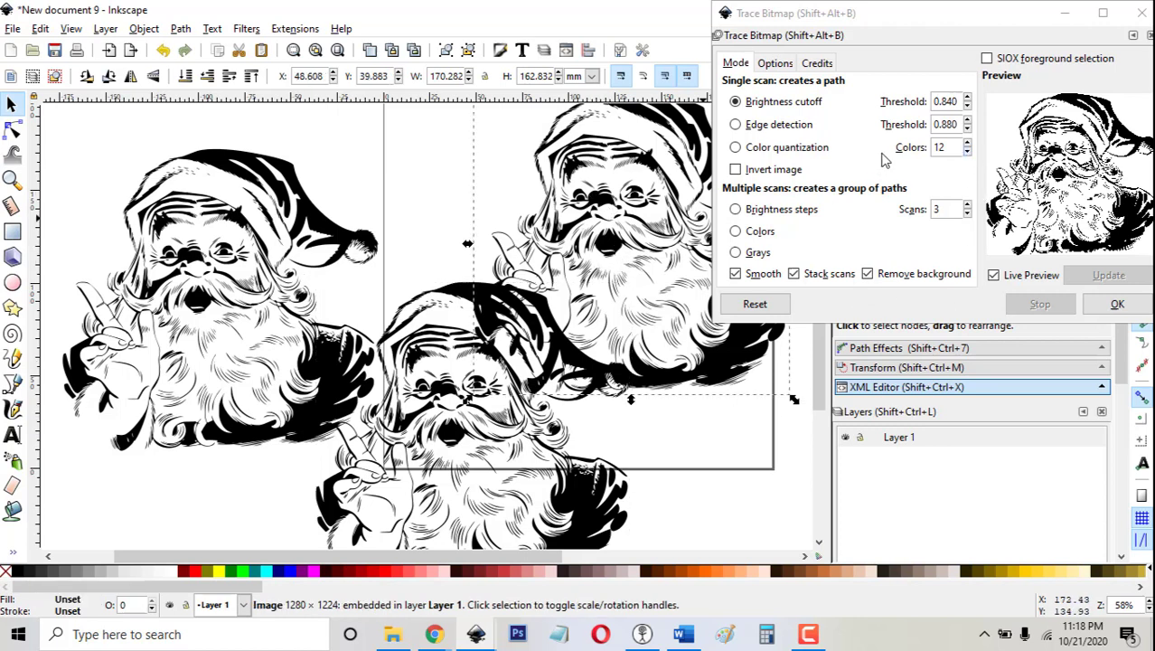
pyautogui.click(954, 102)
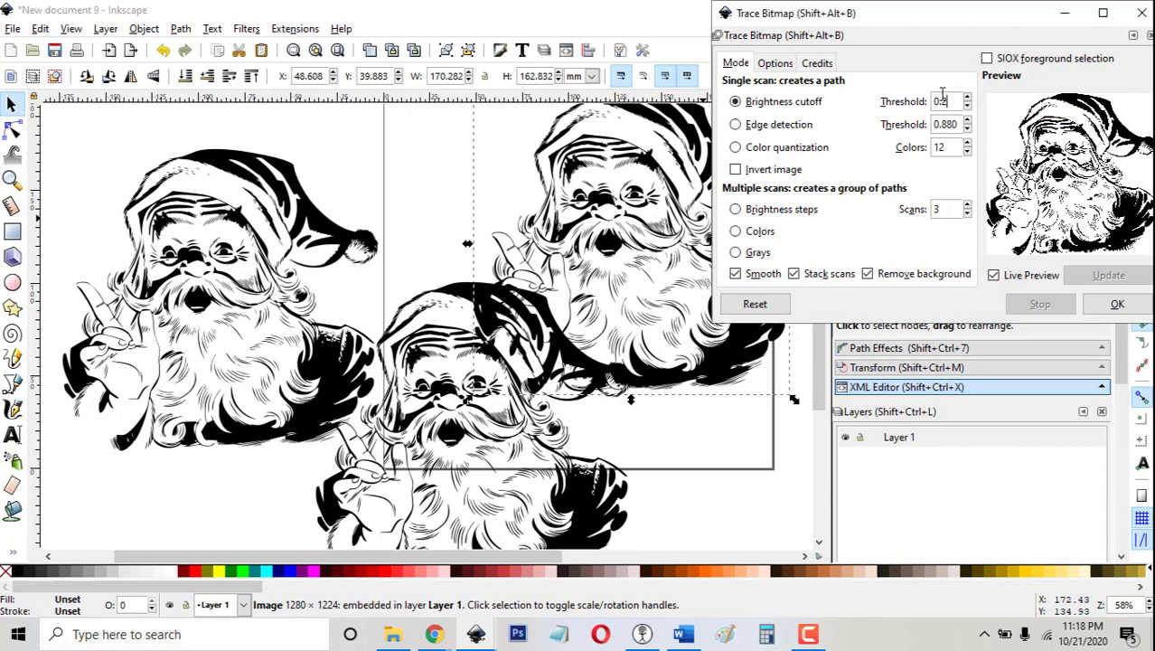
pyautogui.write('9')
pyautogui.press('Return')
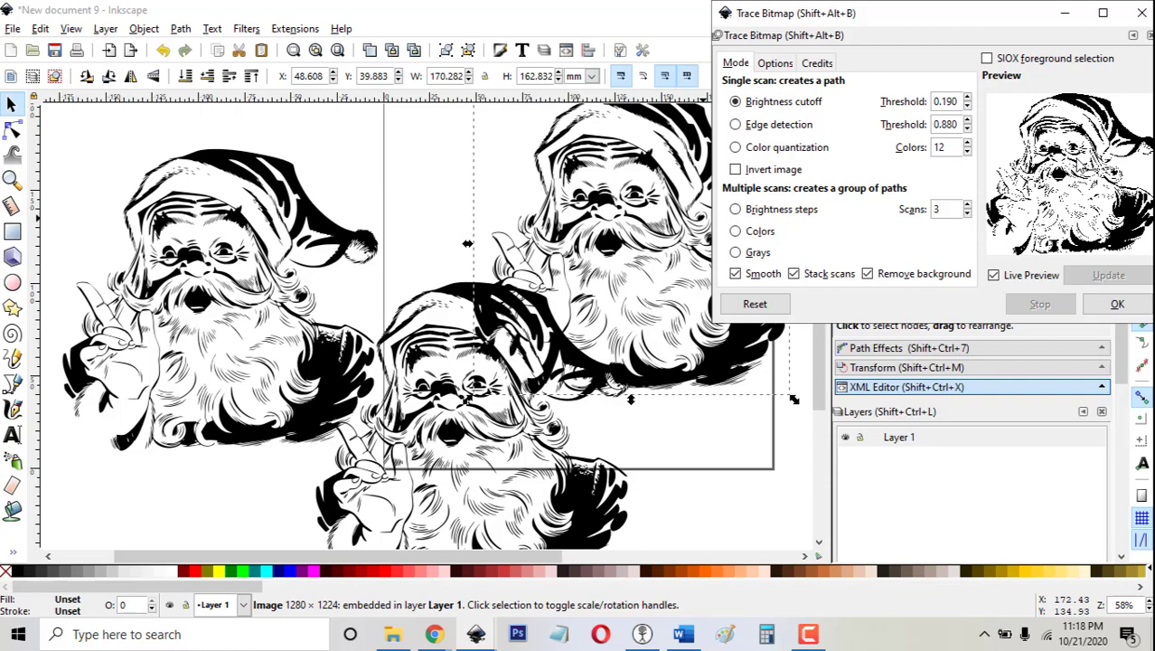
pyautogui.click(1117, 305)
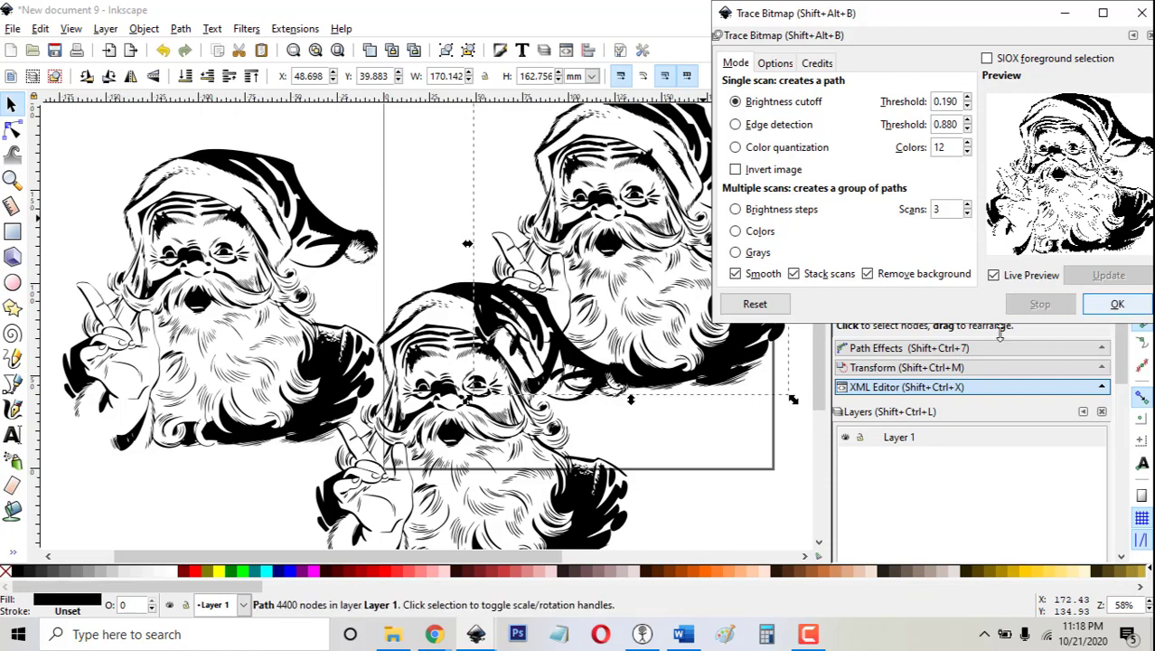
pyautogui.moveTo(630, 261)
pyautogui.mouseDown()
pyautogui.moveTo(555, 268)
pyautogui.moveTo(436, 230)
pyautogui.mouseUp()
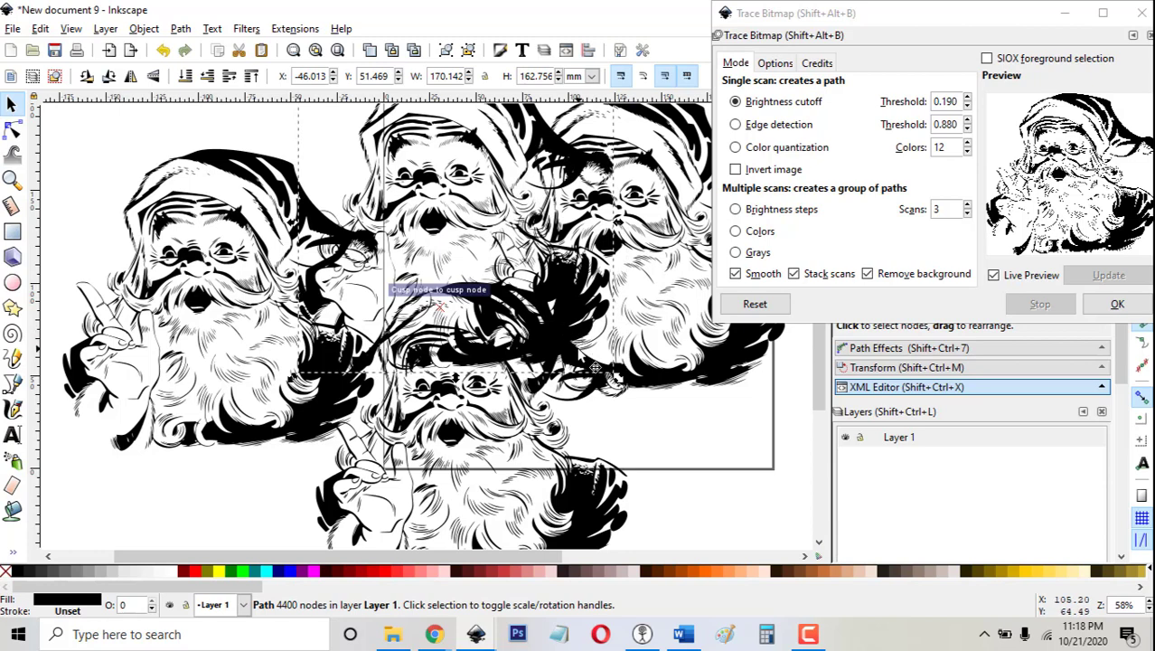
pyautogui.moveTo(596, 368)
pyautogui.mouseDown()
pyautogui.moveTo(554, 365)
pyautogui.moveTo(452, 241)
pyautogui.mouseUp()
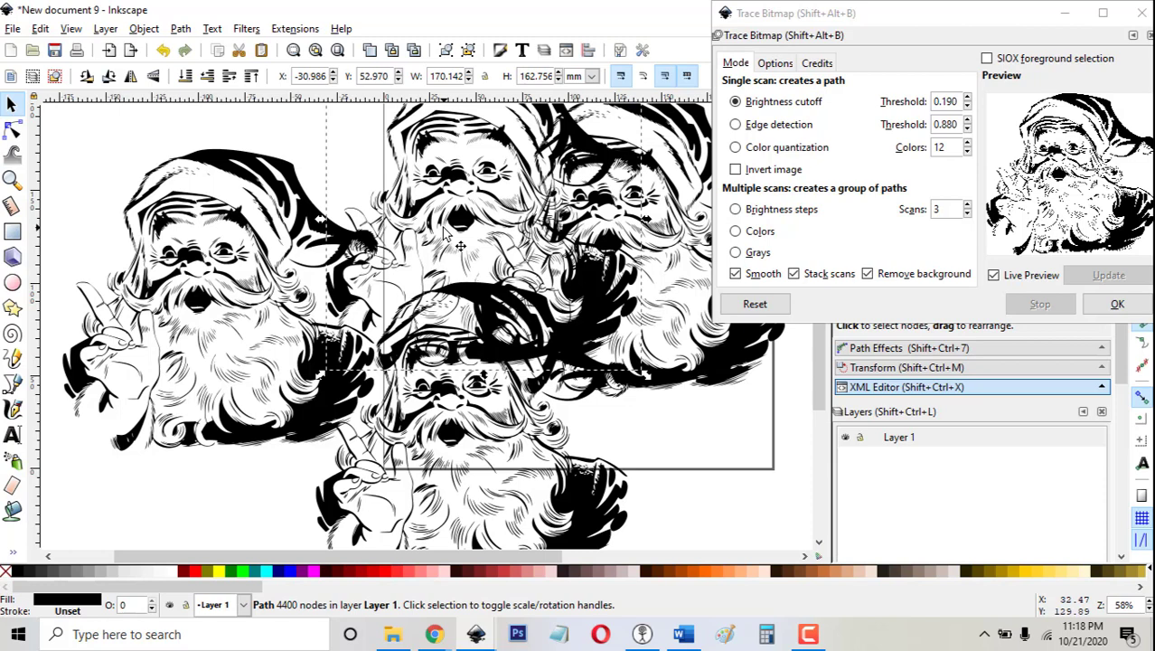
# Delete the 4400-node path, the original bitmap and the lower path; drag the remaining Santa onto the page
pyautogui.press('Delete')
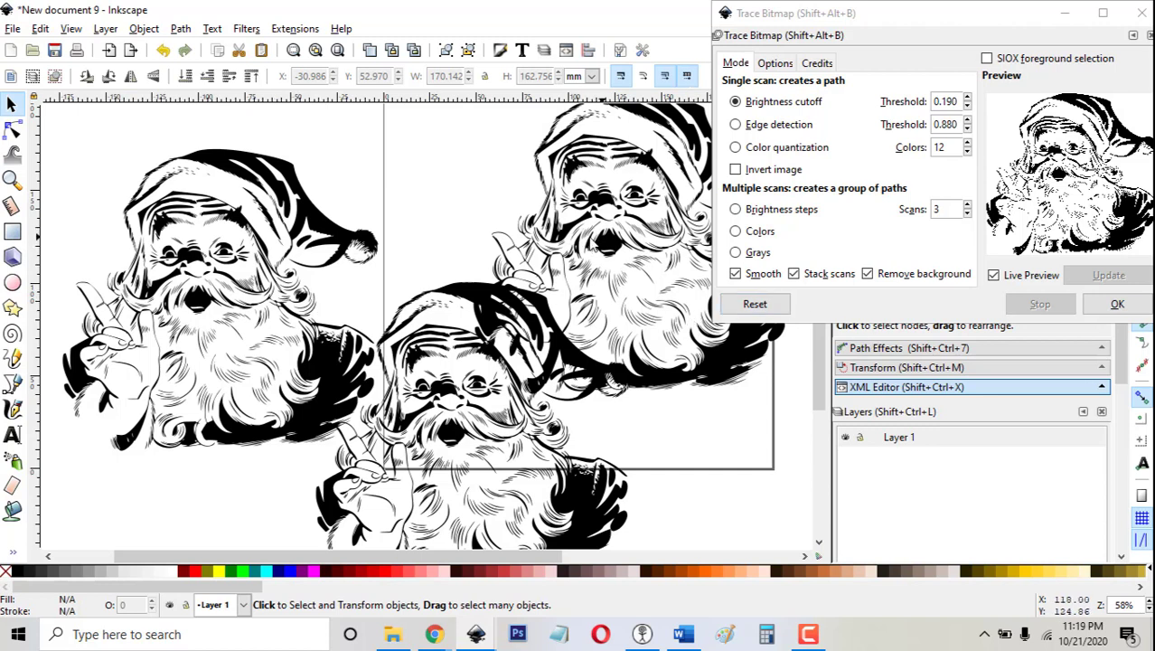
pyautogui.click(605, 242)
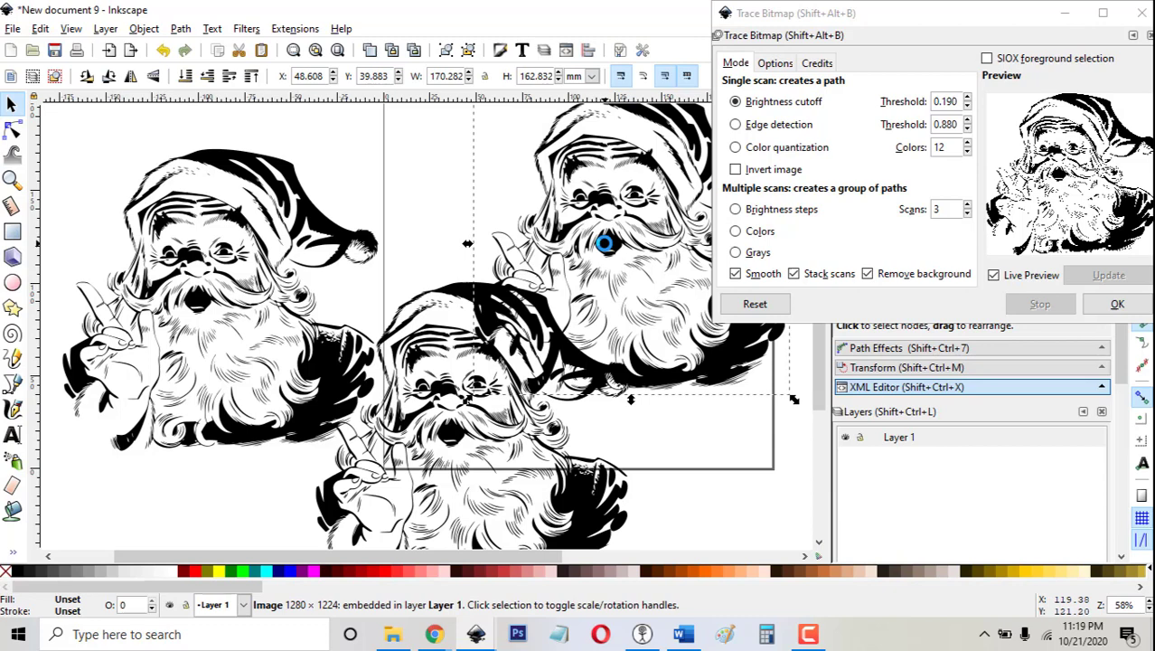
pyautogui.press('Delete')
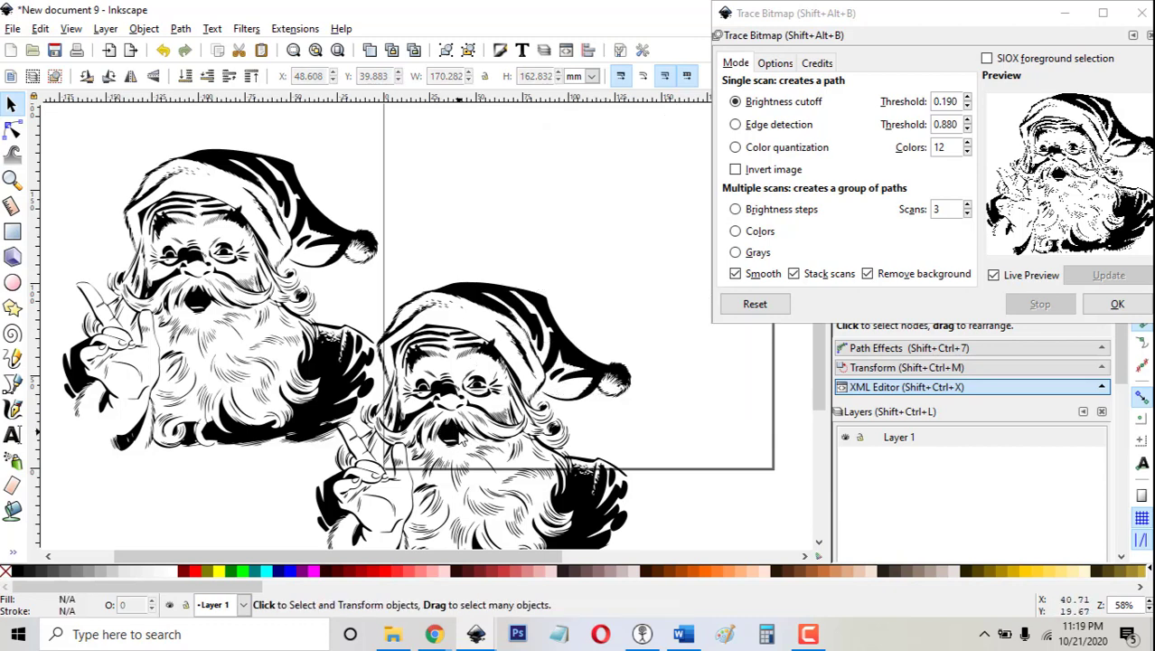
pyautogui.click(456, 430)
pyautogui.press('Delete')
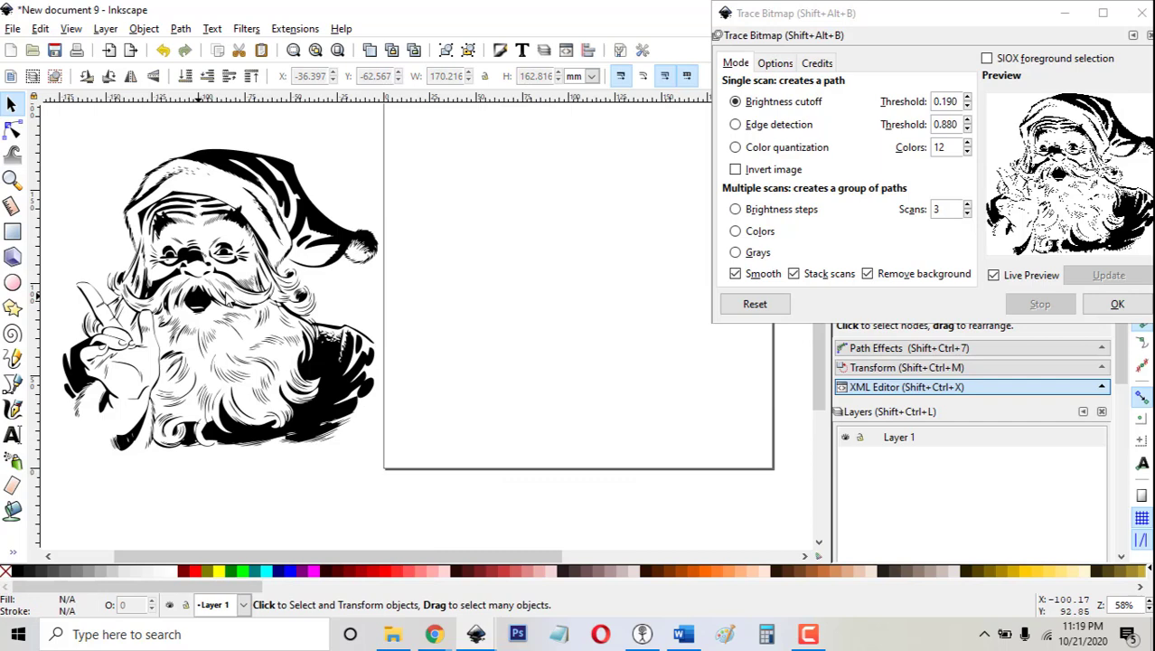
pyautogui.moveTo(197, 300); pyautogui.dragTo(530, 302)
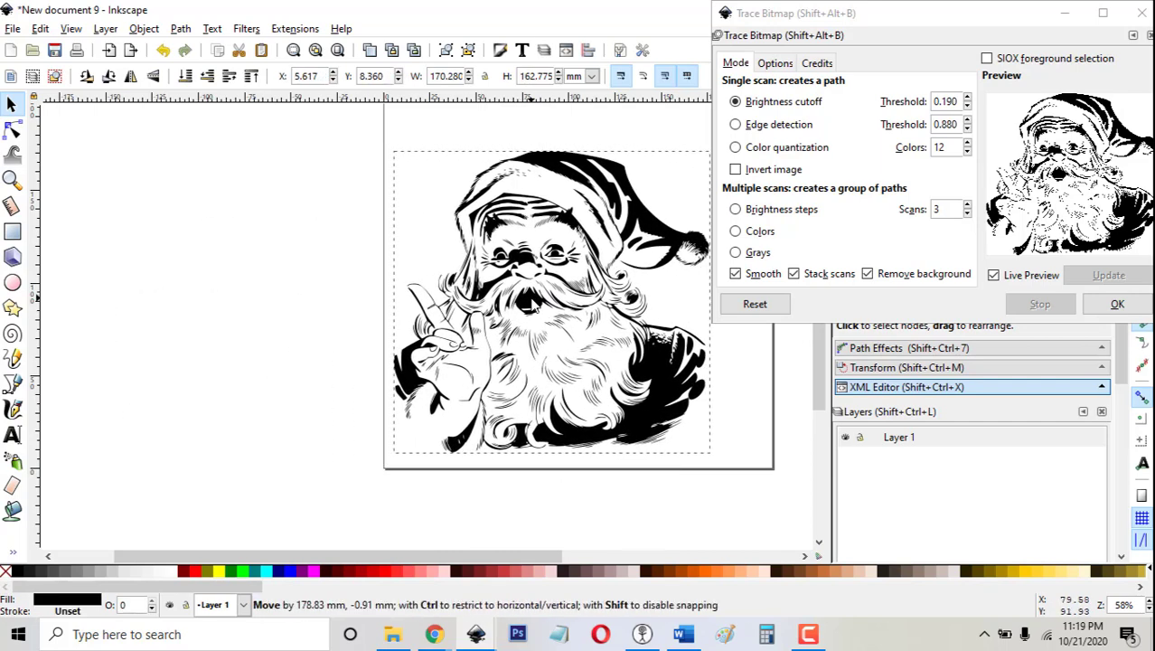
# Drop the Santa path on the page, close Trace Bitmap, and show its 4372 nodes
pyautogui.moveTo(611, 302); pyautogui.dragTo(611, 301)
pyautogui.click(1142, 12)
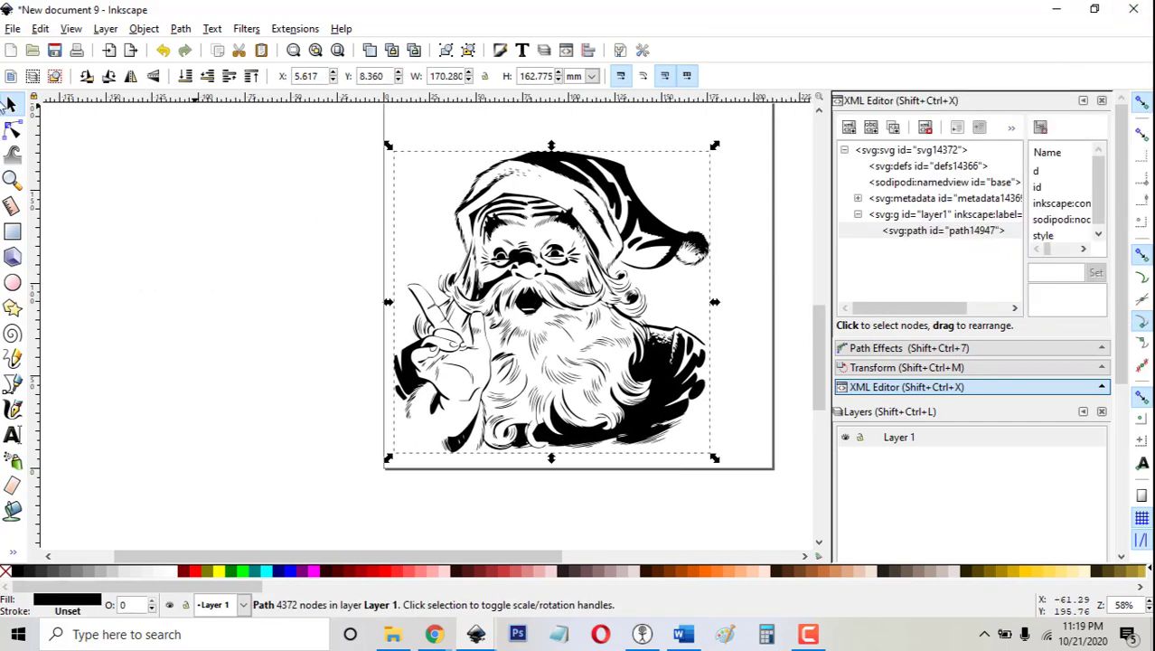
pyautogui.click(12, 130)
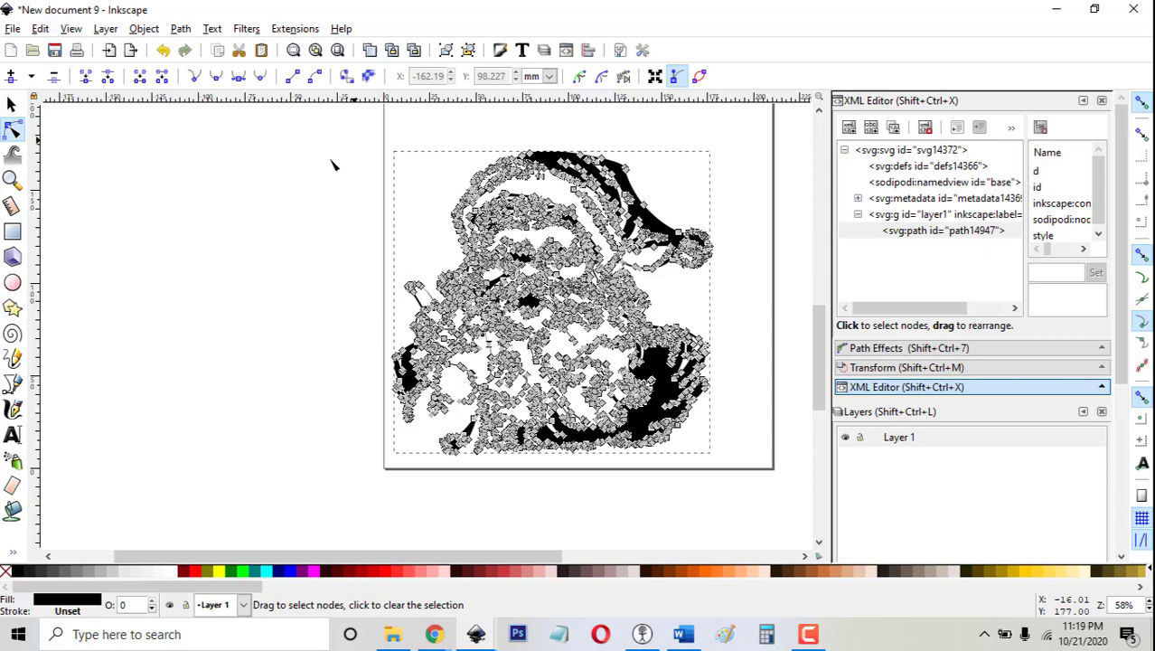
# Simplify the Santa path with Path > Simplify, reducing it to 1049 nodes
pyautogui.click(182, 29)
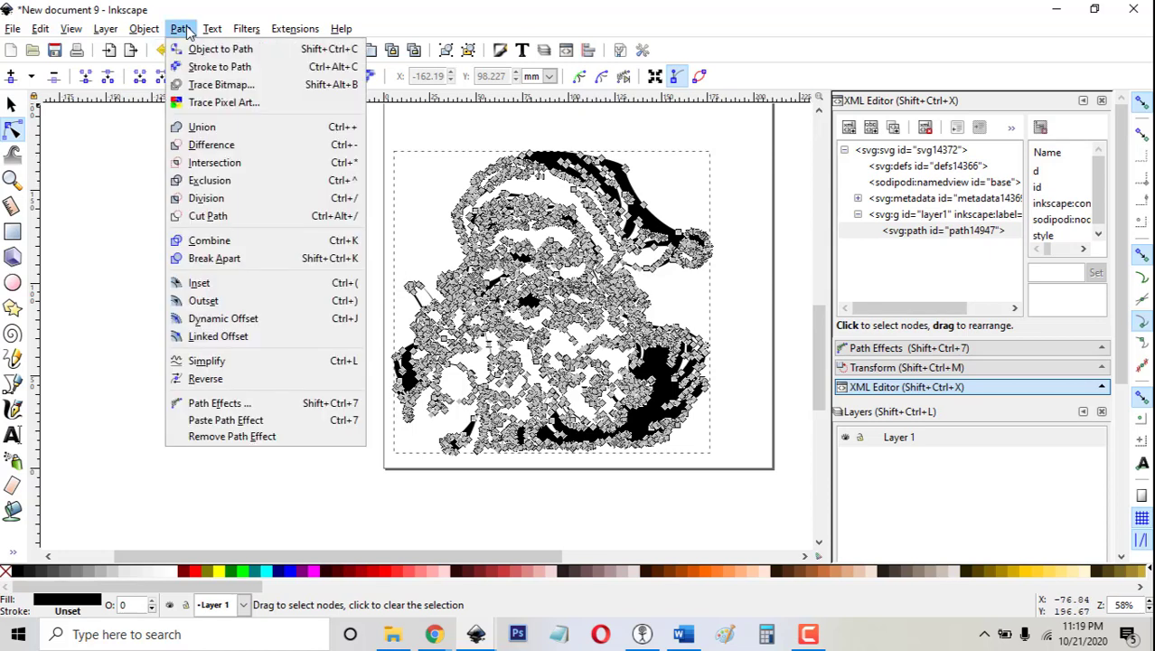
pyautogui.click(199, 362)
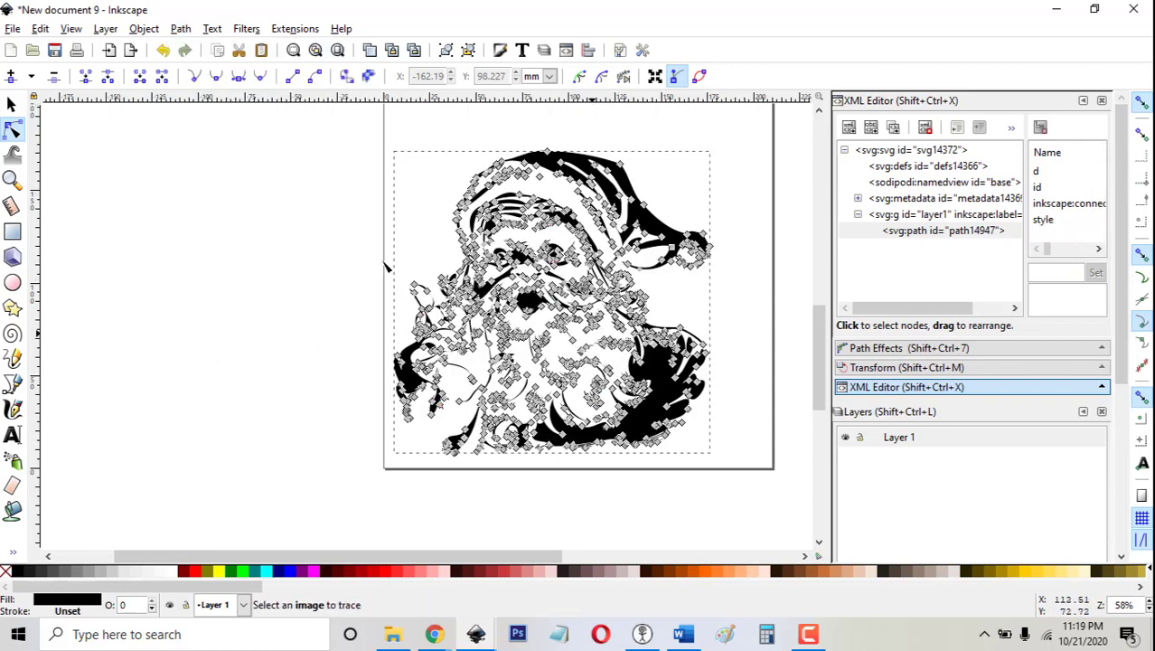
pyautogui.click(11, 105)
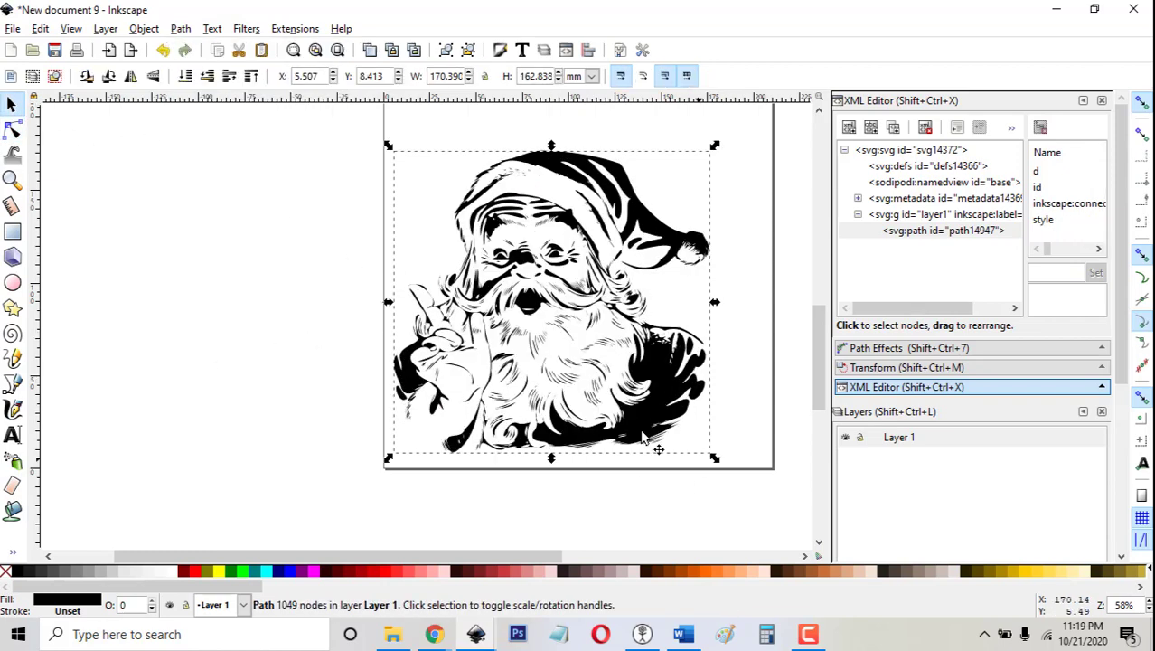
pyautogui.click(544, 494)
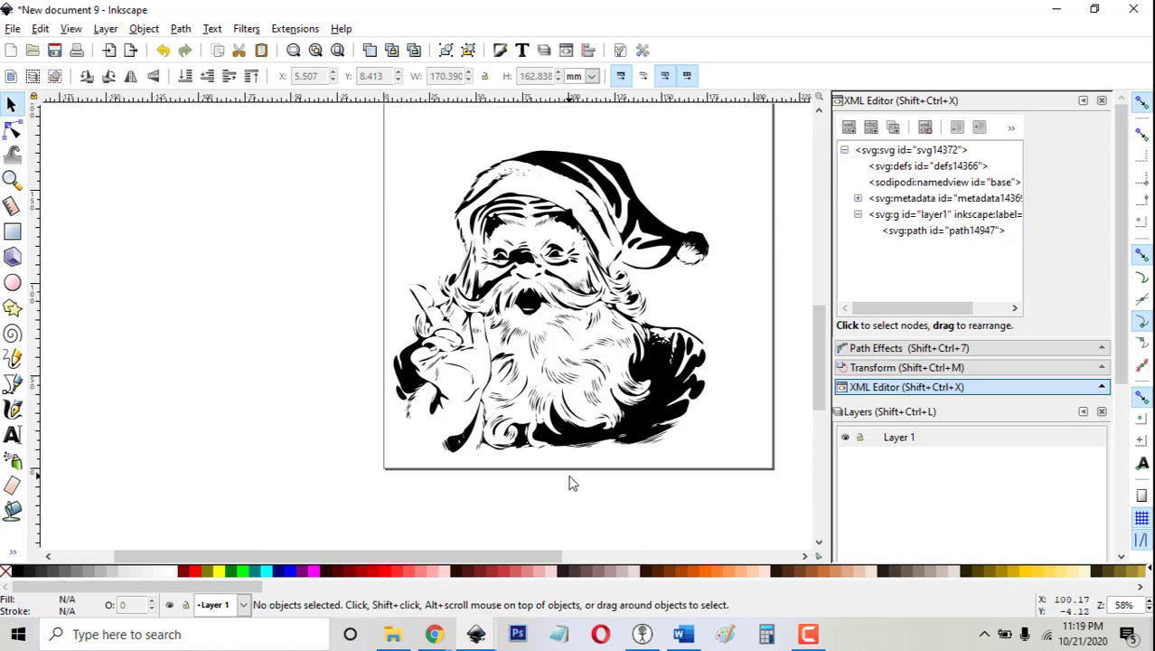
# Drag three nodes near Santa's raised hand out of place, about 5.95 mm
pyautogui.click(11, 129)
pyautogui.click(529, 380)
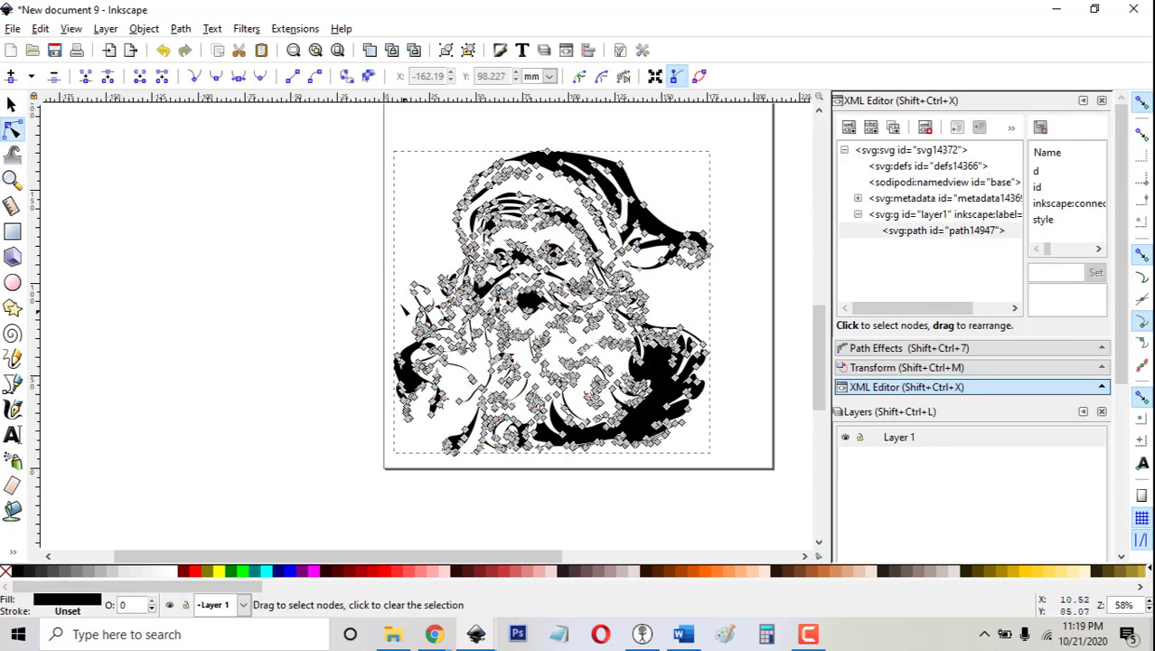
pyautogui.moveTo(388, 274)
pyautogui.mouseDown()
pyautogui.moveTo(446, 312)
pyautogui.moveTo(395, 271)
pyautogui.mouseUp()
pyautogui.click(552, 523)
pyautogui.click(552, 523)
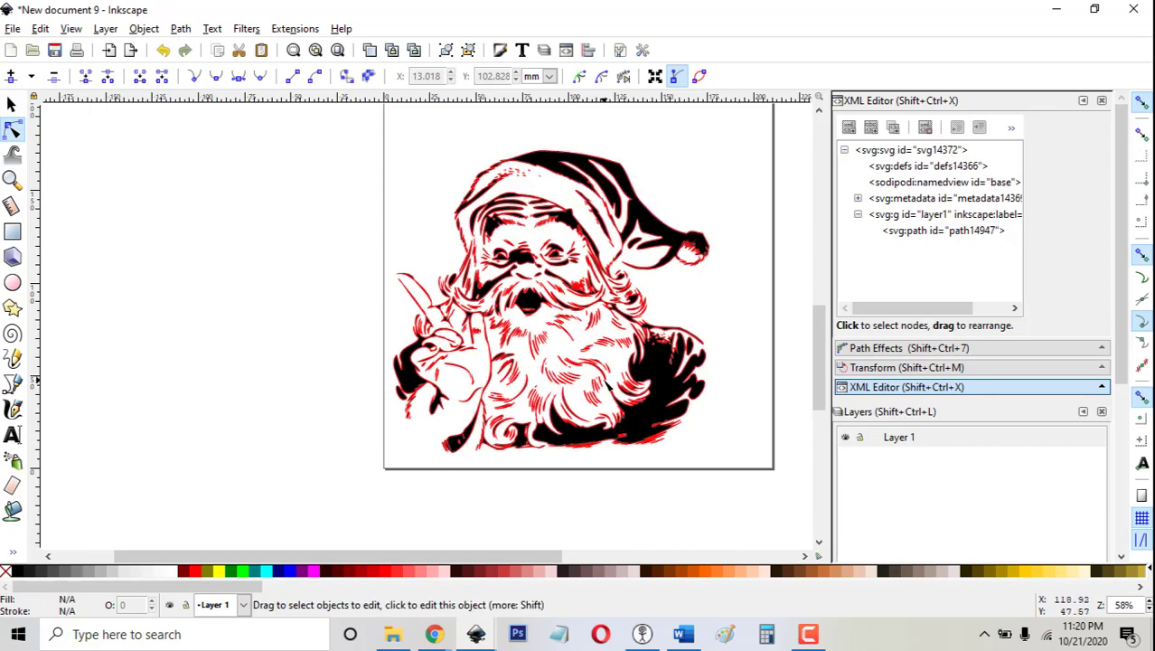
# Zoom to about 251% on the Santa's face nodes, nudging a few inner-curve nodes
pyautogui.click(595, 363)
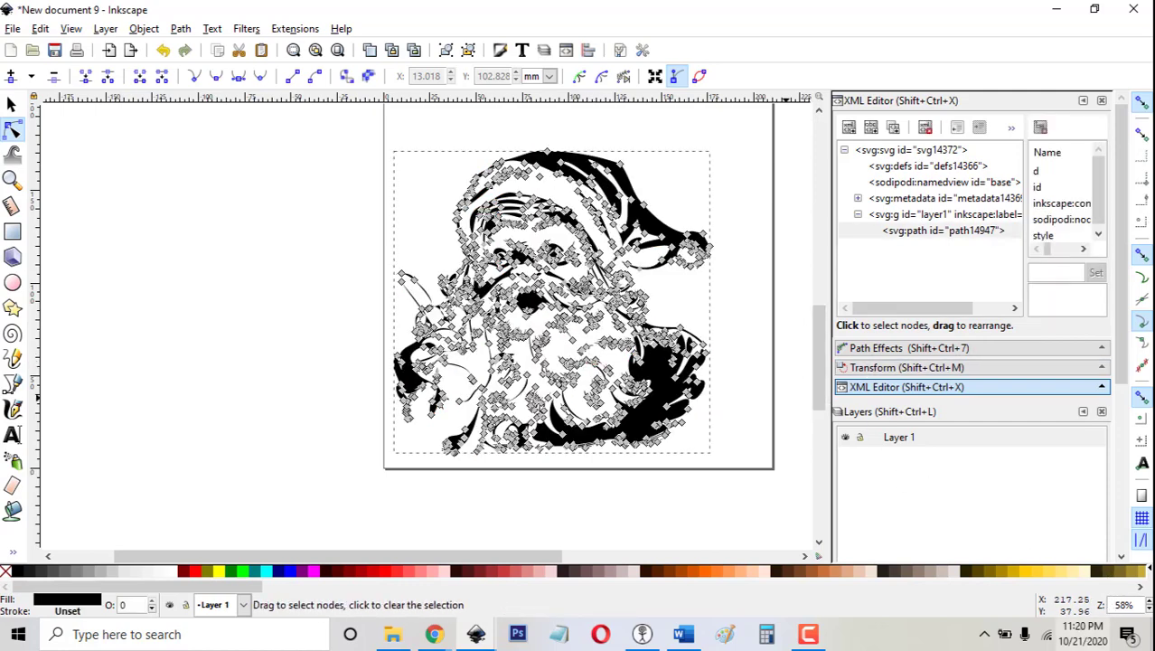
pyautogui.scroll(10, 1149, 608)
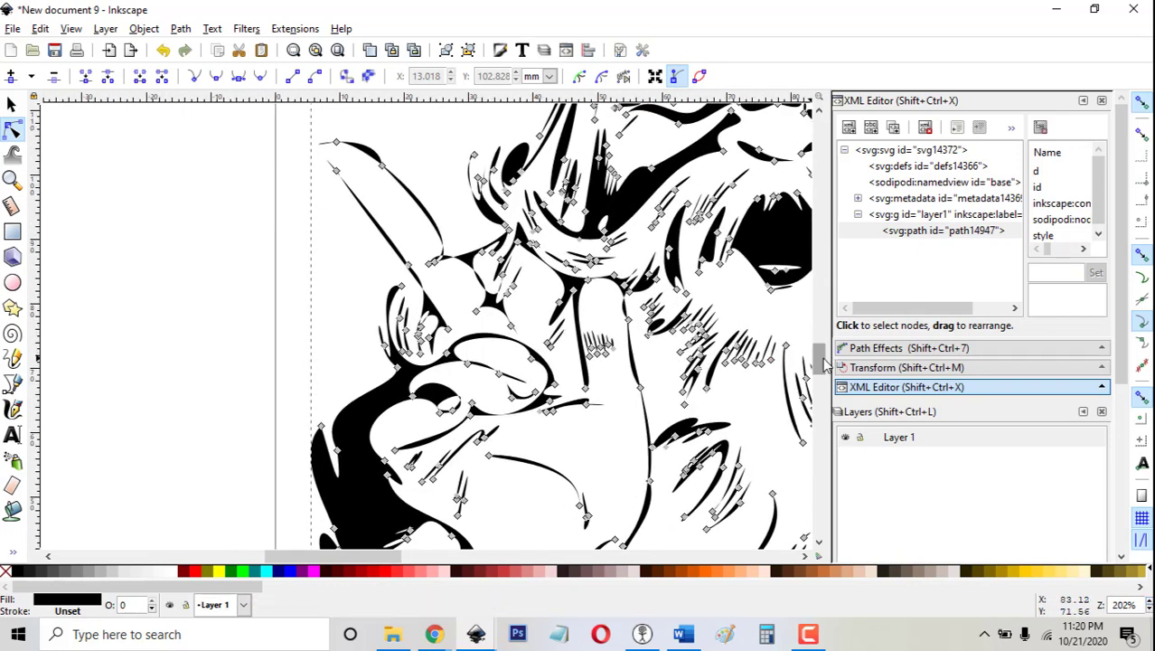
pyautogui.moveTo(823, 362); pyautogui.dragTo(823, 334)
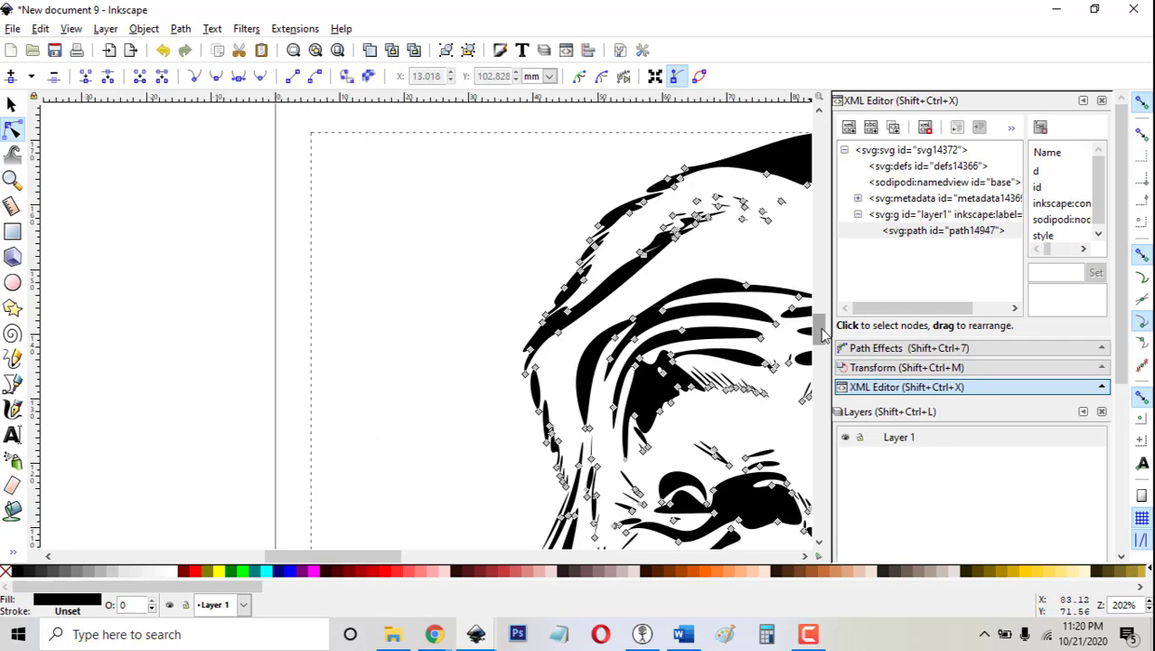
pyautogui.press('Escape')
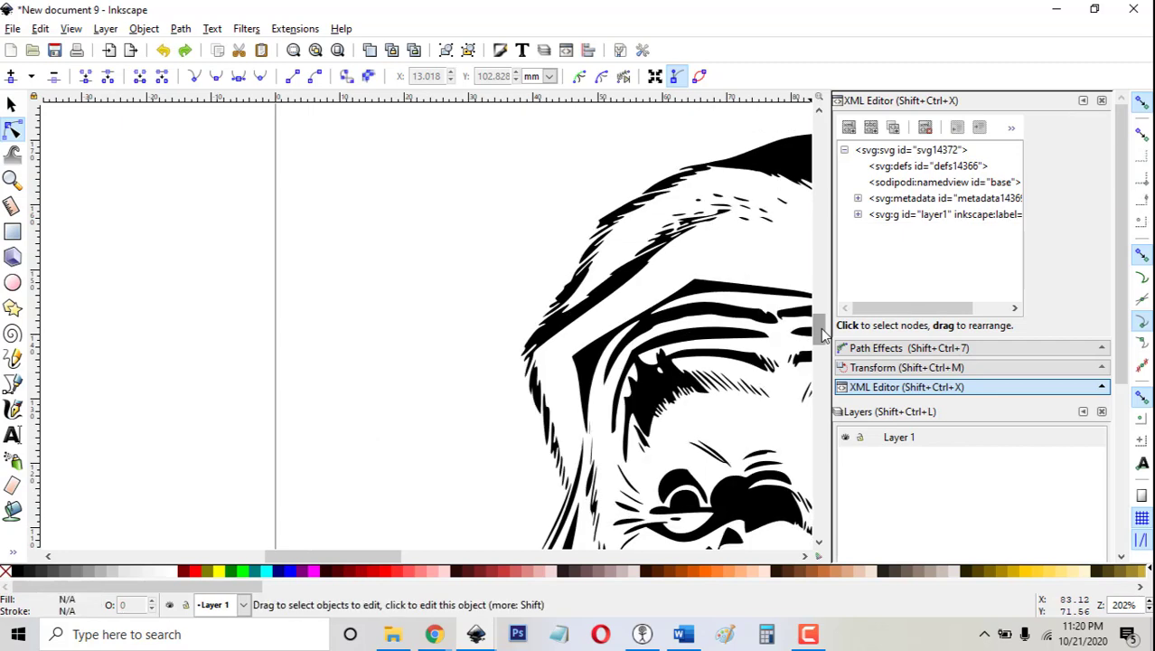
pyautogui.click(800, 332)
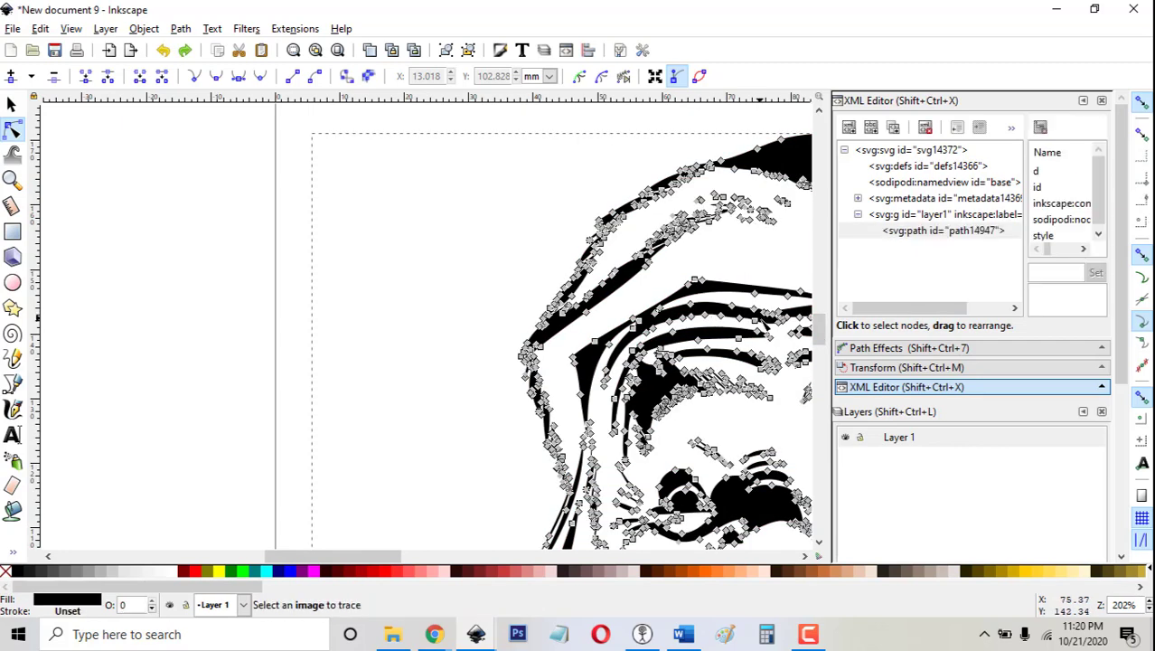
pyautogui.scroll(-3, 1149, 605)
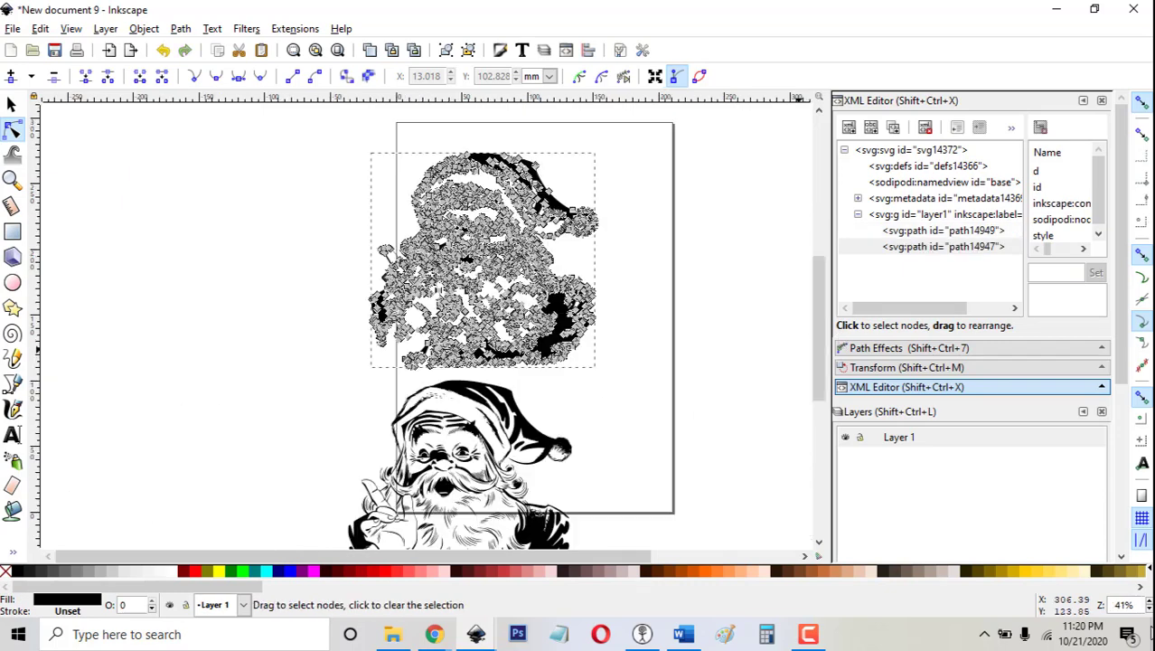
pyautogui.scroll(3, 1149, 605)
pyautogui.scroll(5, 1149, 605)
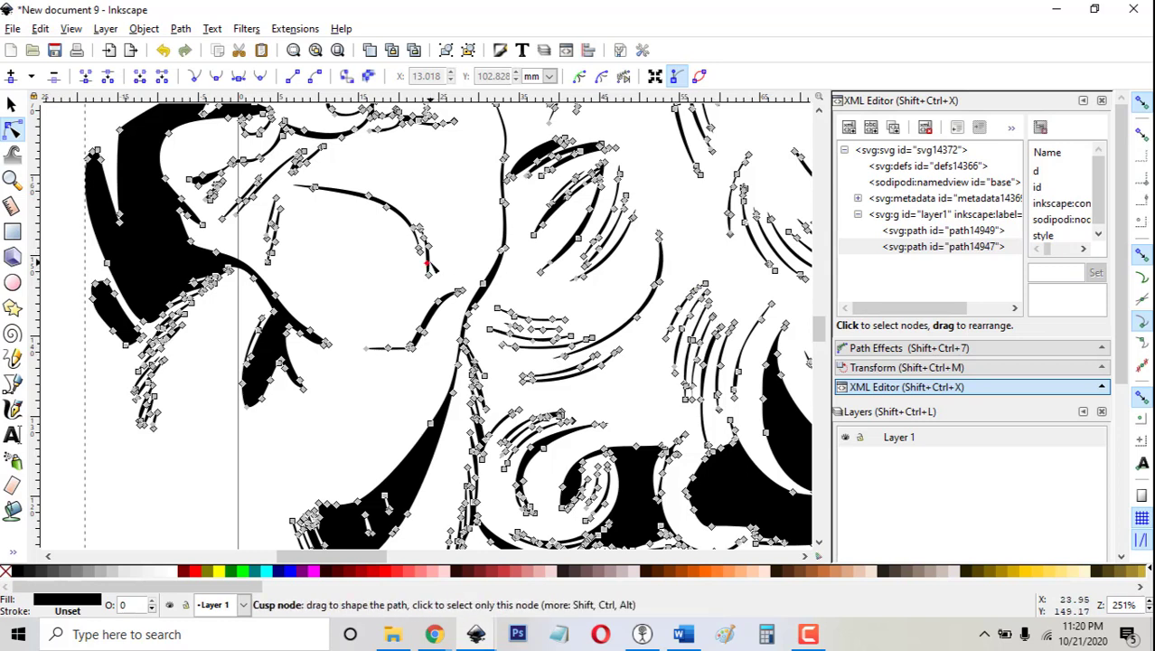
# Pick stray cusp nodes in the face detail, deselecting and reselecting the path to preview the cleanup
pyautogui.click(367, 349)
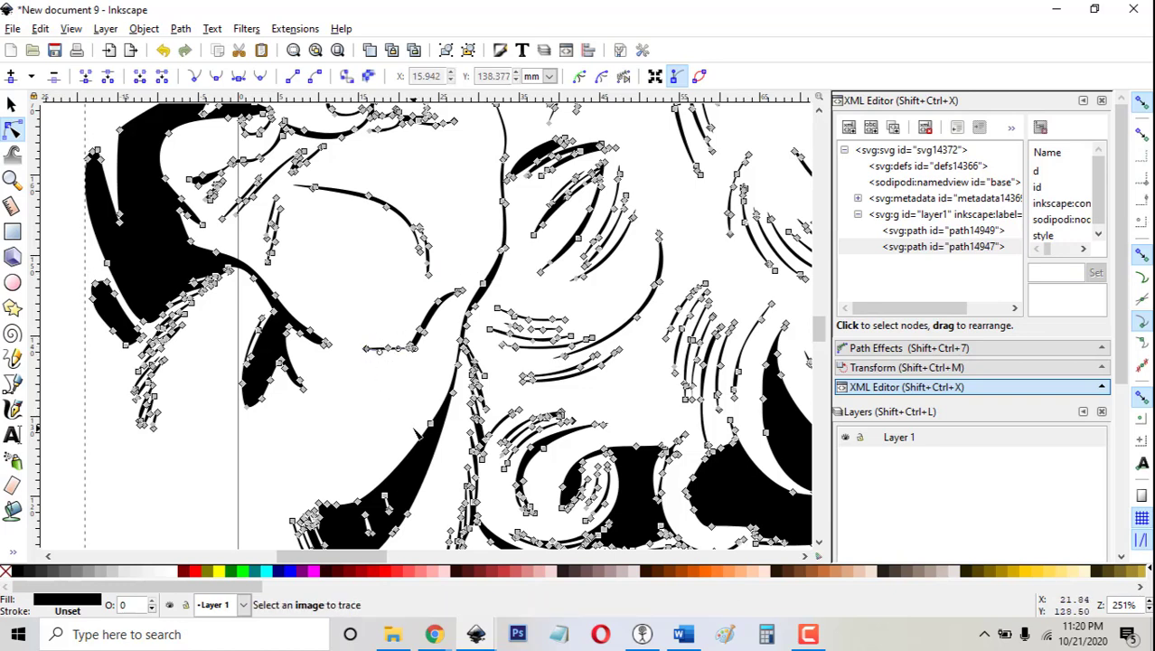
pyautogui.click(395, 394)
pyautogui.click(374, 348)
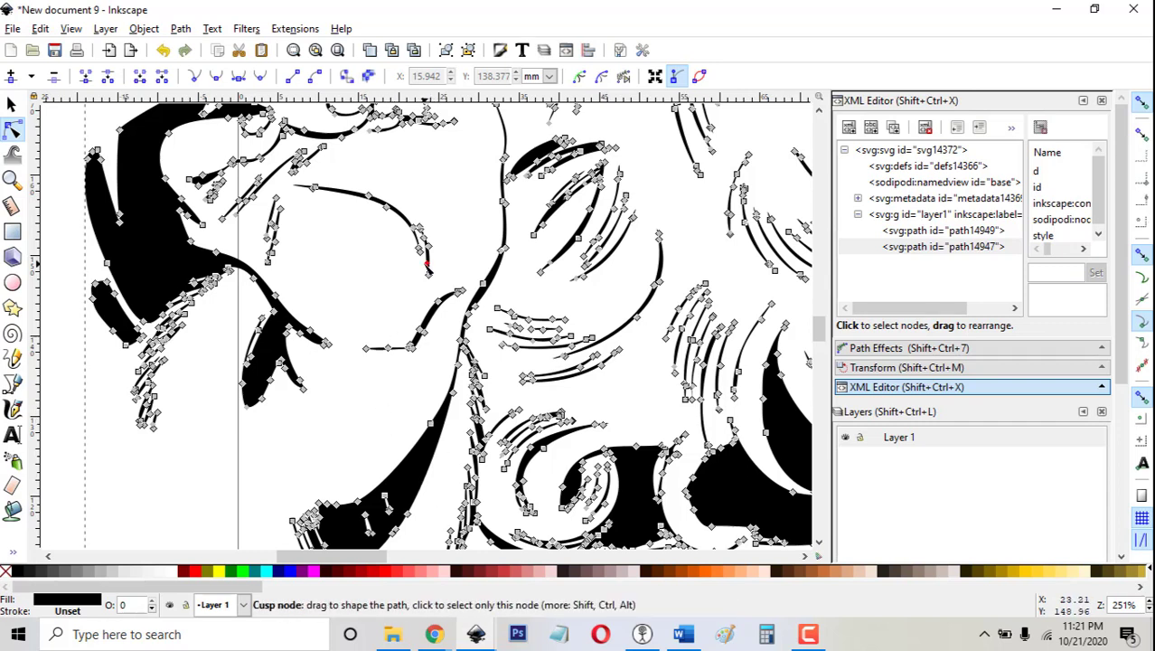
pyautogui.click(428, 263)
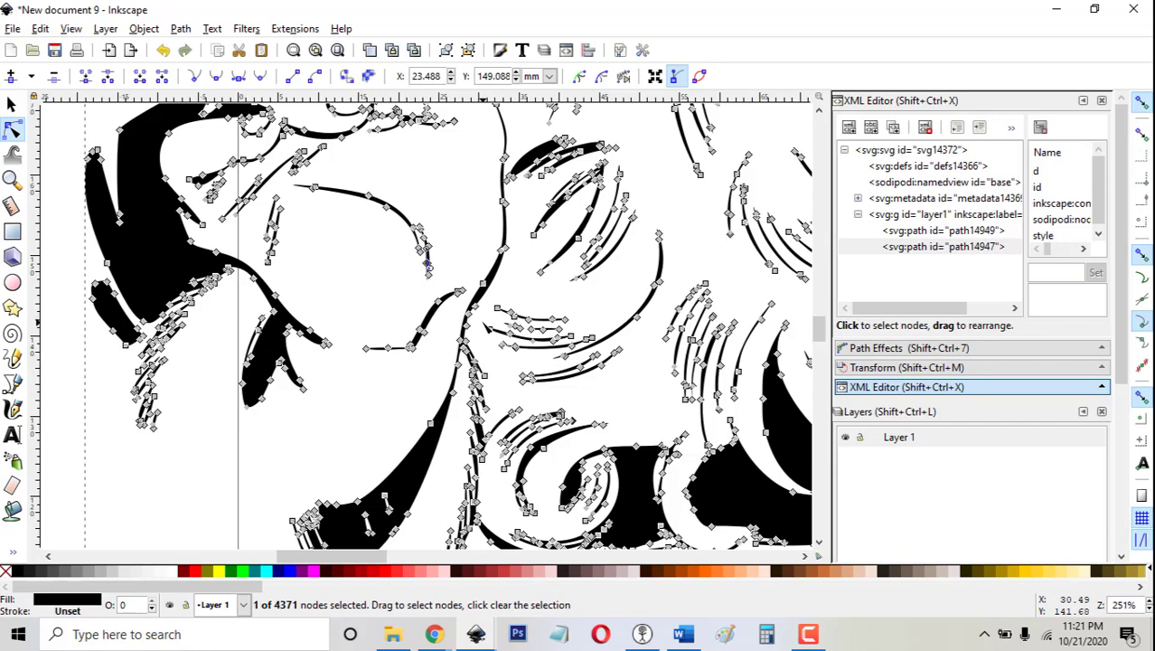
pyautogui.click(367, 285)
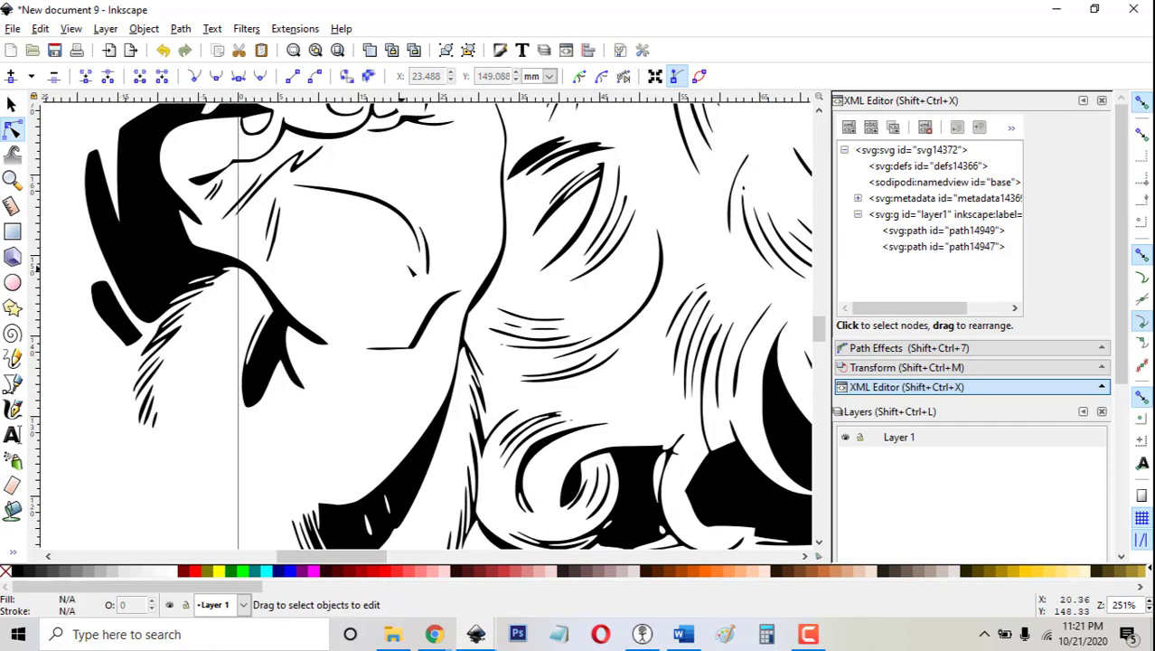
pyautogui.click(434, 267)
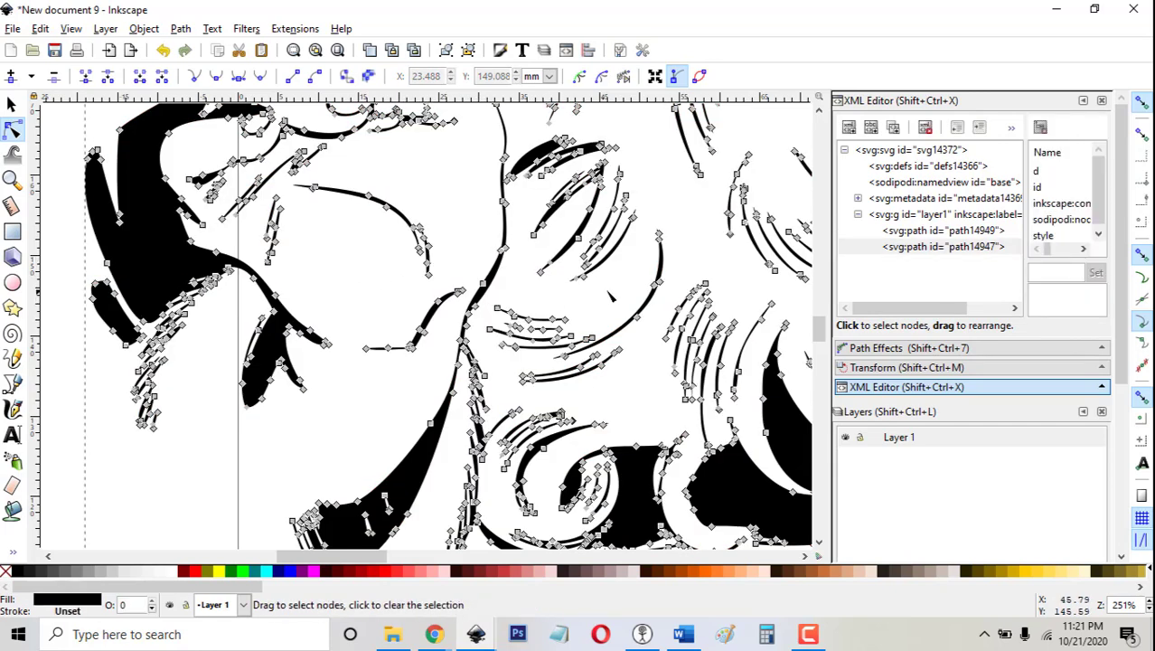
pyautogui.scroll(1, 610, 296)
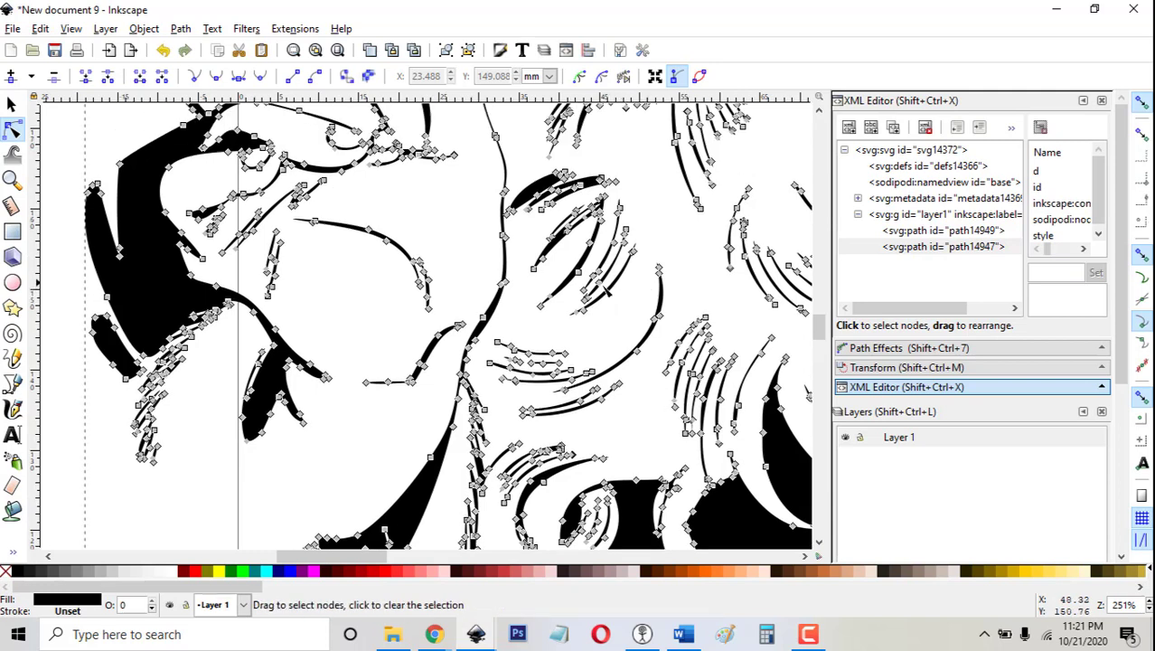
pyautogui.scroll(1, 386, 288)
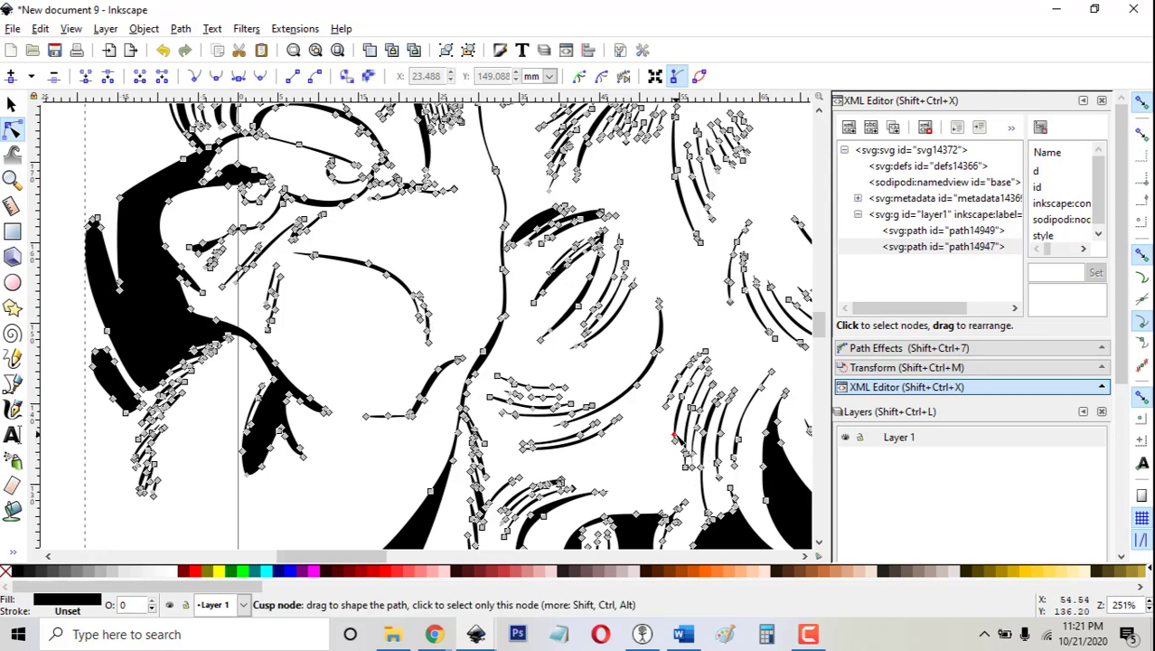
# Delete stray nodes among the beard strokes and near the raised finger, then preview the result
pyautogui.click(675, 436)
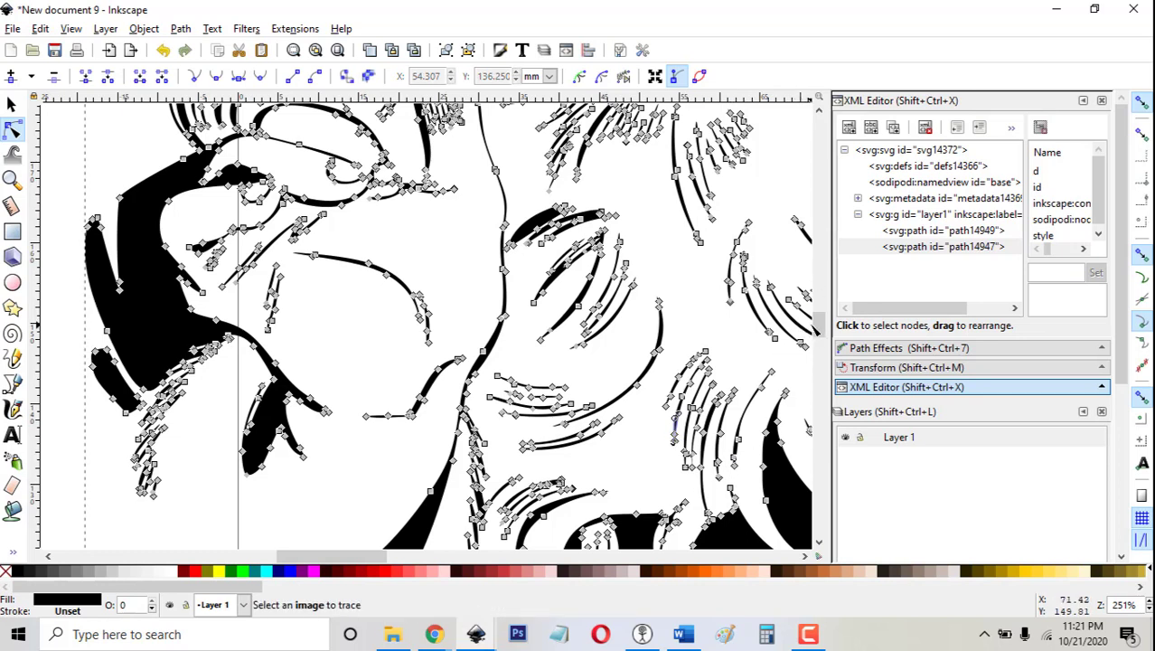
pyautogui.scroll(6, 817, 333)
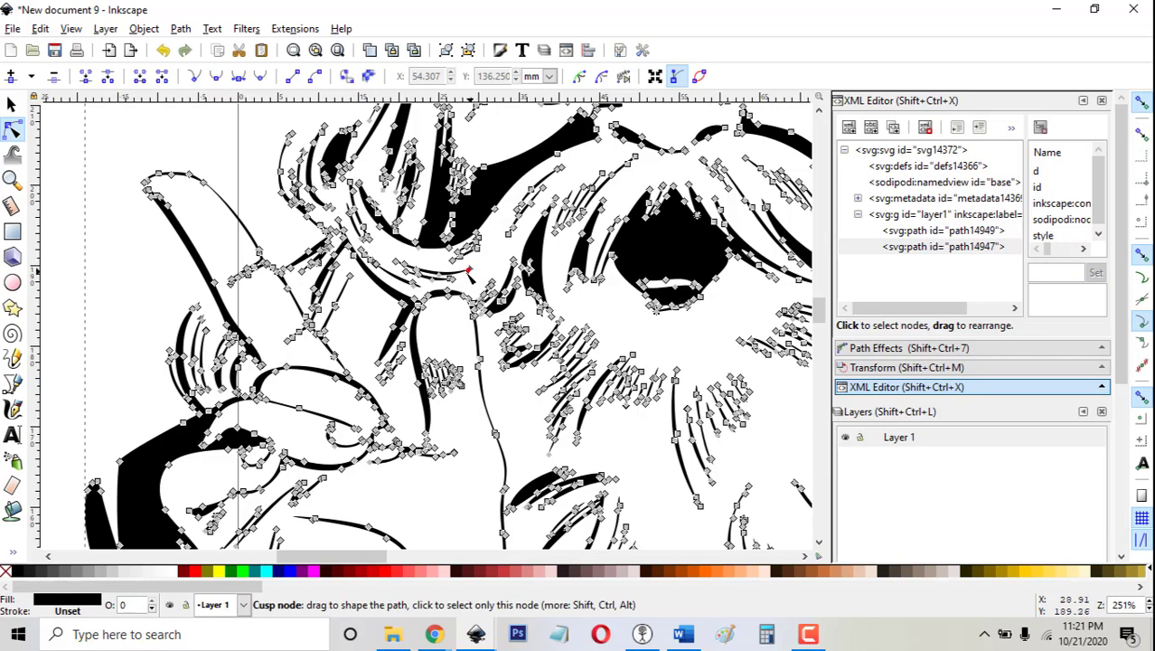
pyautogui.click(468, 269)
pyautogui.press('Escape')
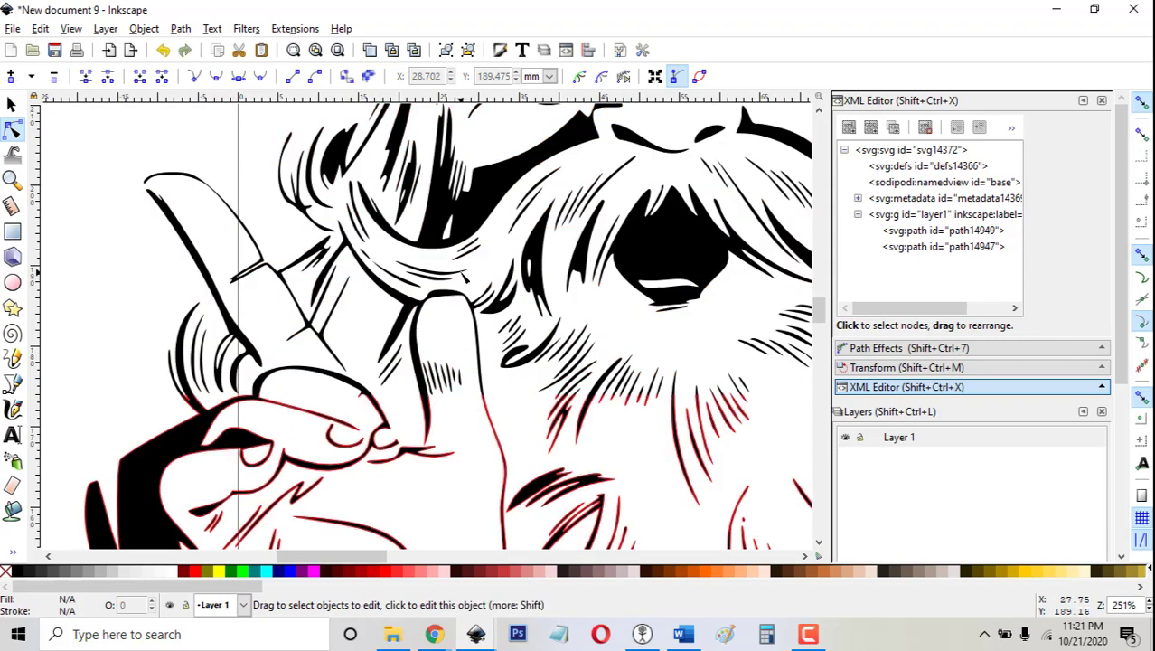
pyautogui.click(527, 286)
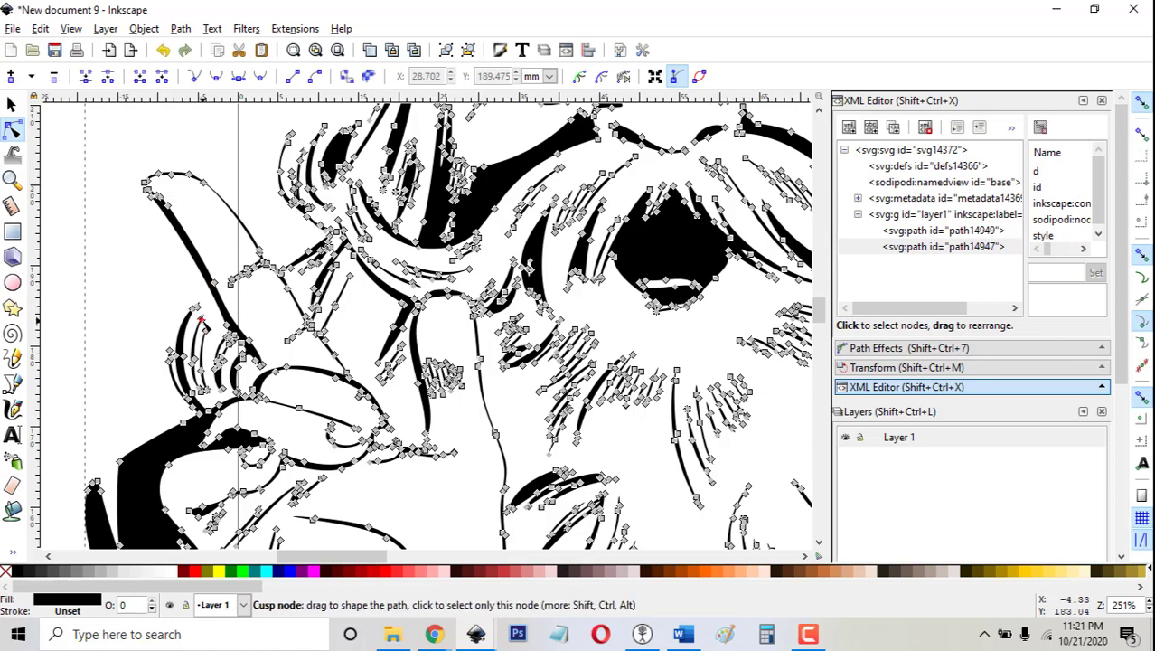
# Remove a stray cusp node on the left, leaving 4369 nodes, and reselect the path around the face
pyautogui.click(203, 320)
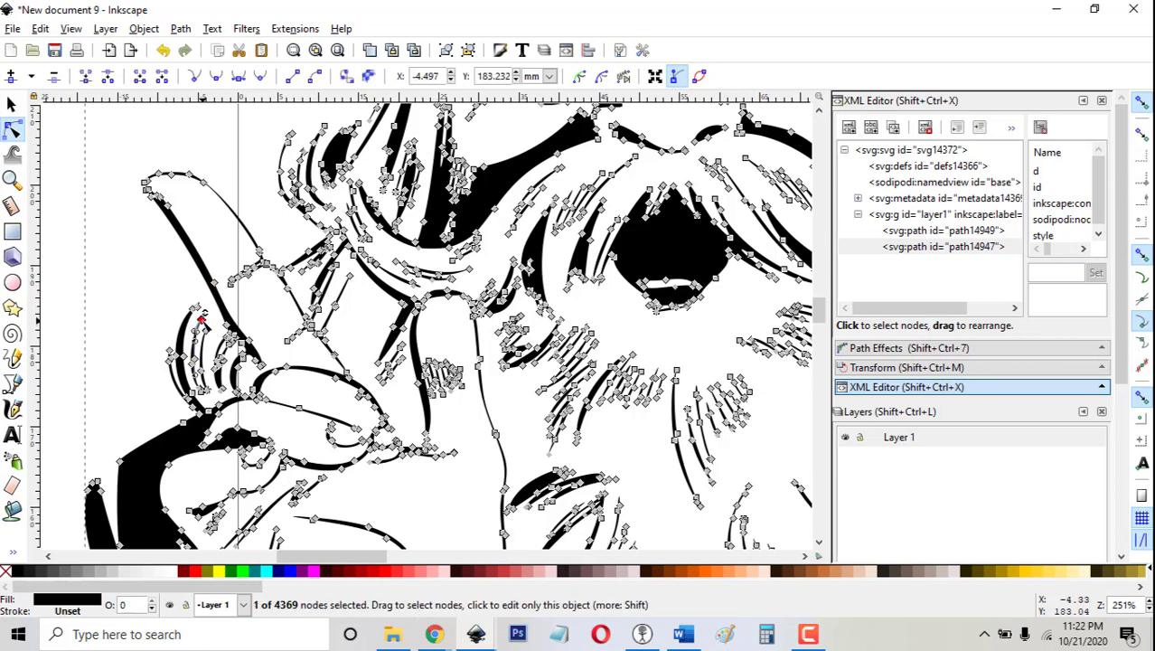
pyautogui.click(150, 299)
pyautogui.moveTo(819, 318); pyautogui.dragTo(818, 308)
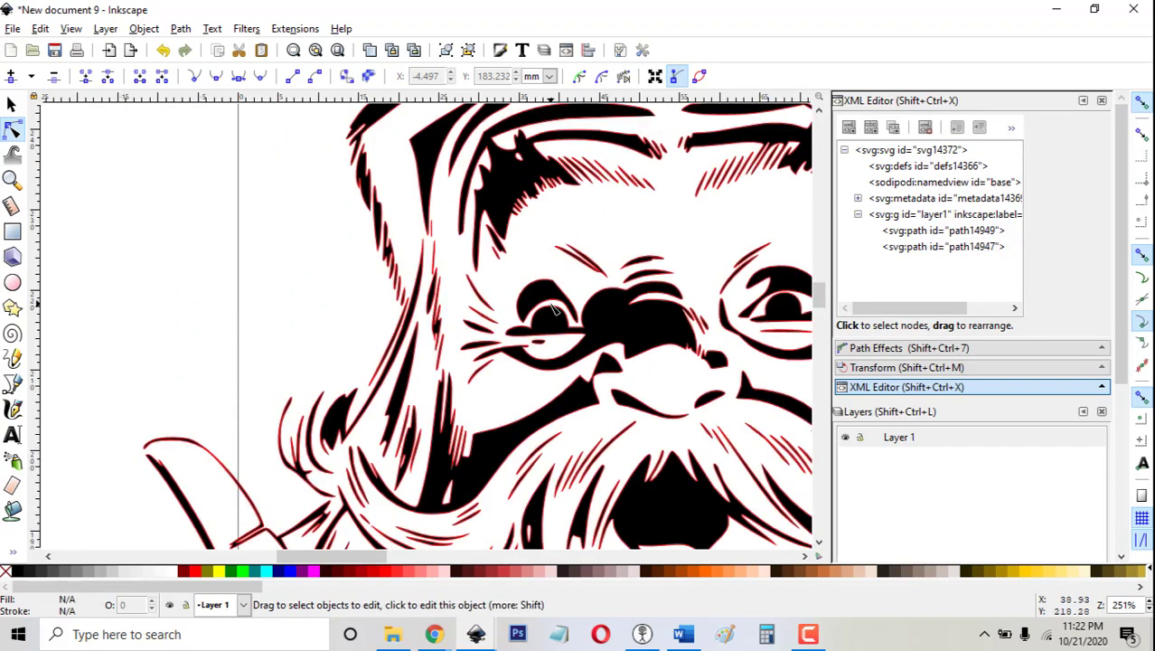
pyautogui.click(583, 328)
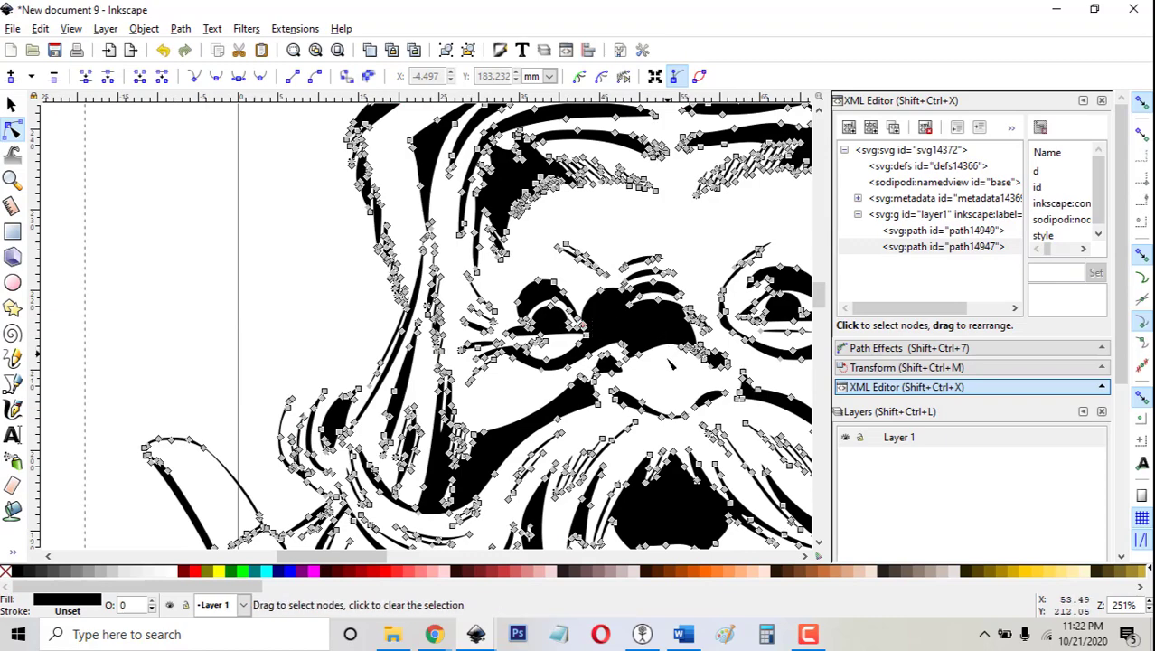
pyautogui.hscroll(5, 362, 550)
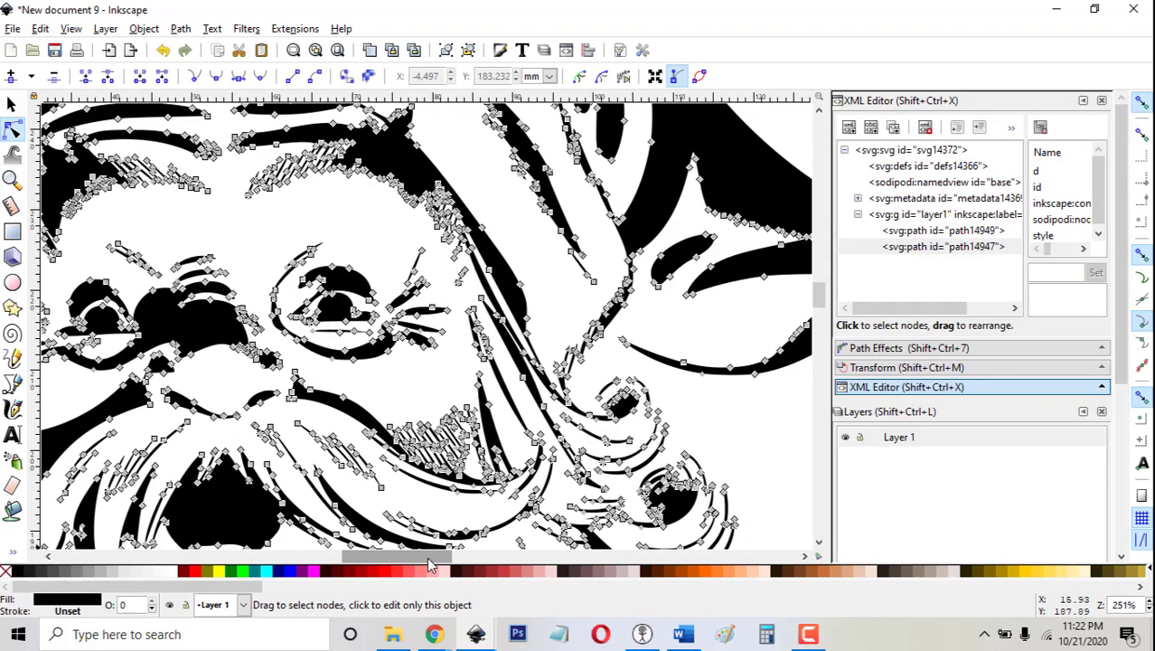
# Zoom out to about 54% and reselect the Santa path to display all its nodes
pyautogui.keyDown('ctrl'); pyautogui.scroll(-4, 730, 464); pyautogui.keyUp('ctrl')
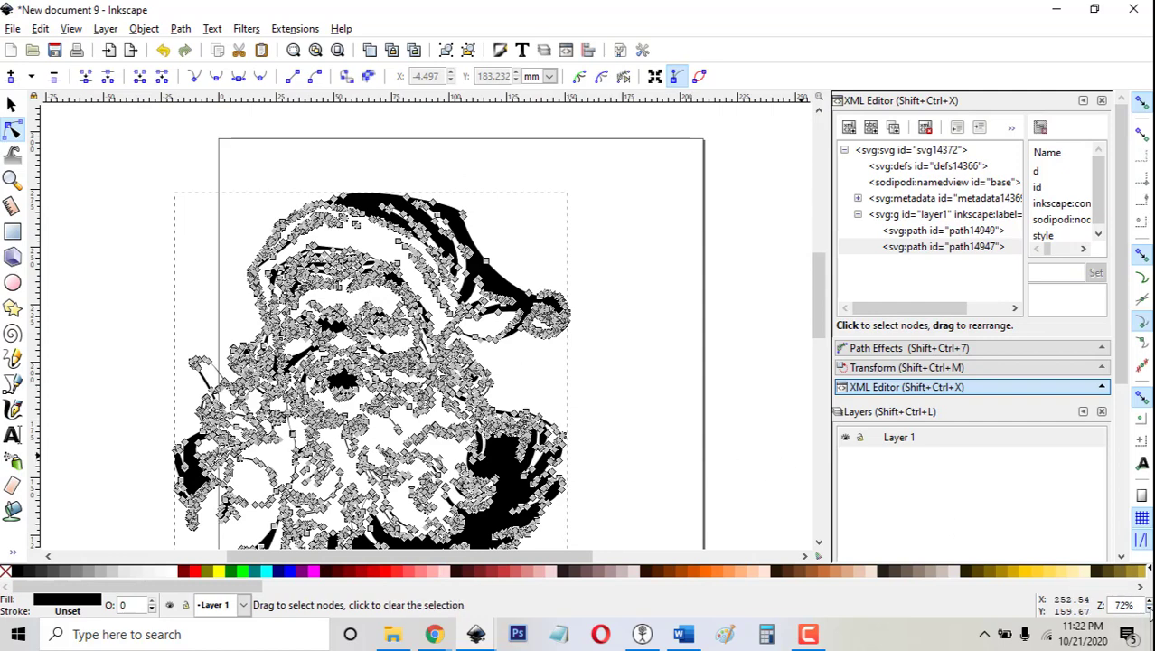
pyautogui.press('-')
pyautogui.click(601, 432)
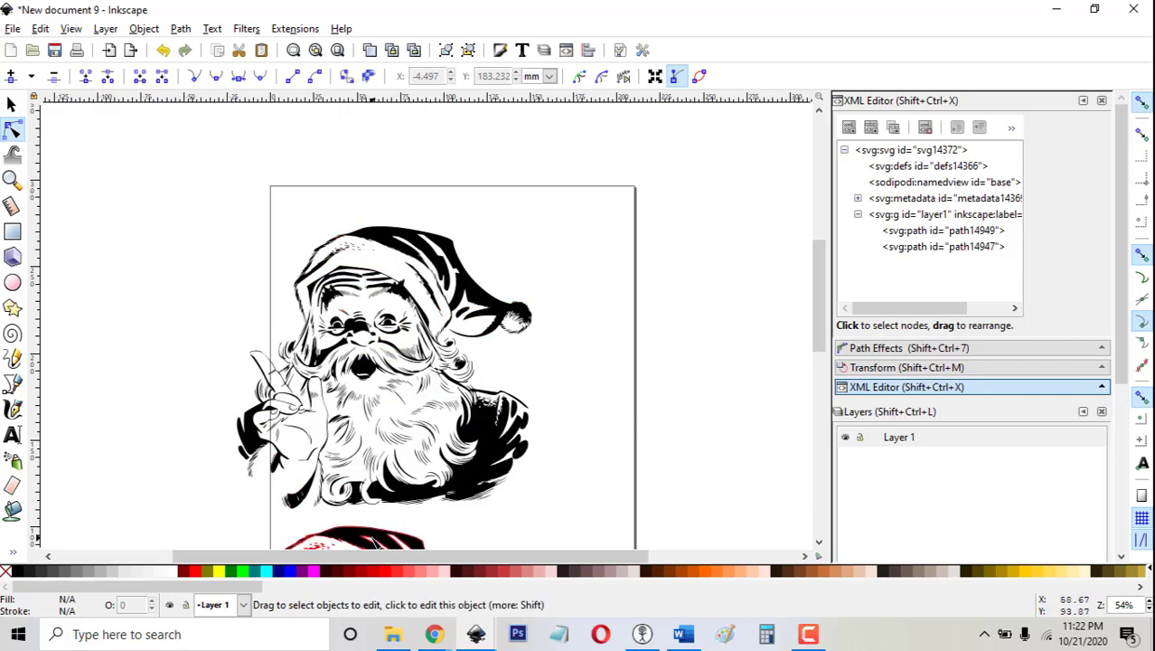
pyautogui.click(488, 442)
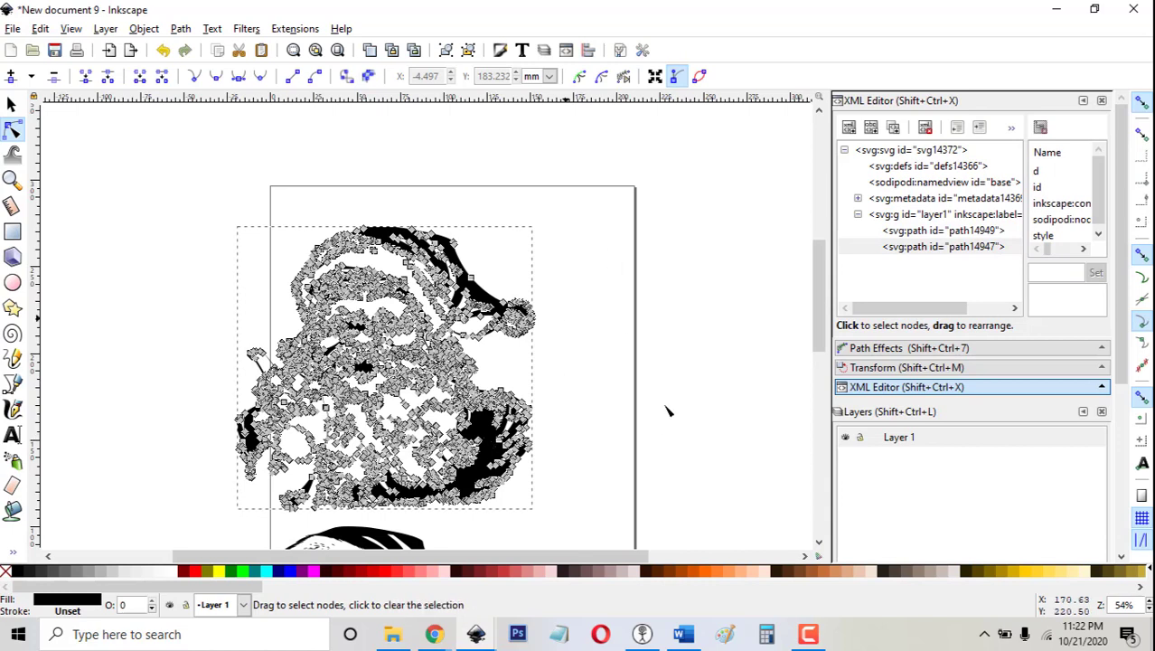